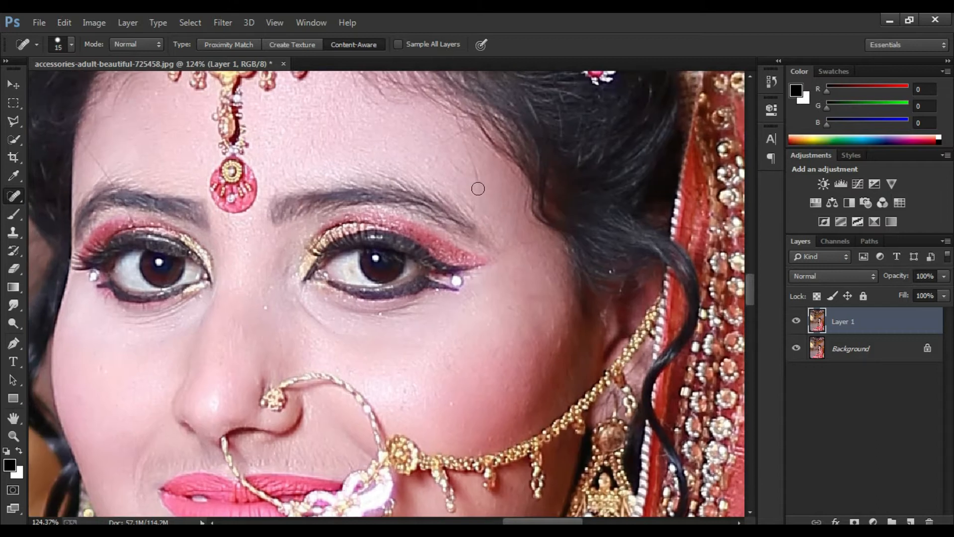
Step: Heal the remaining blemishes on the forehead above the outer eyebrow with the Spot Healing Brush
{"action": "left_click_drag", "start_coordinate": [451, 154], "coordinate": [476, 180]}
{"action": "key", "text": "bracketright"}
{"action": "left_click_drag", "start_coordinate": [585, 344], "coordinate": [583, 234]}
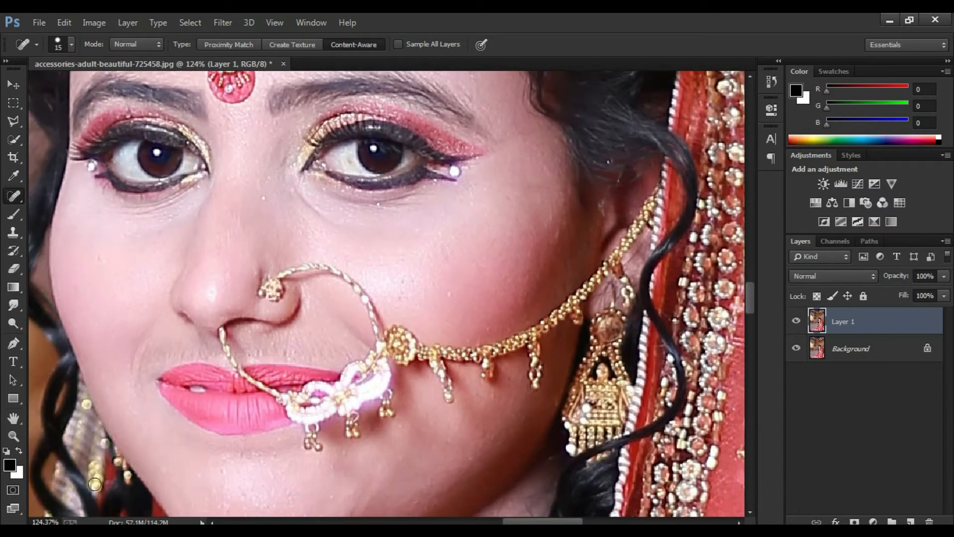
Step: Flatten the healed layer and the background into a single layer
{"action": "left_click", "coordinate": [15, 436]}
{"action": "left_click", "coordinate": [416, 44]}
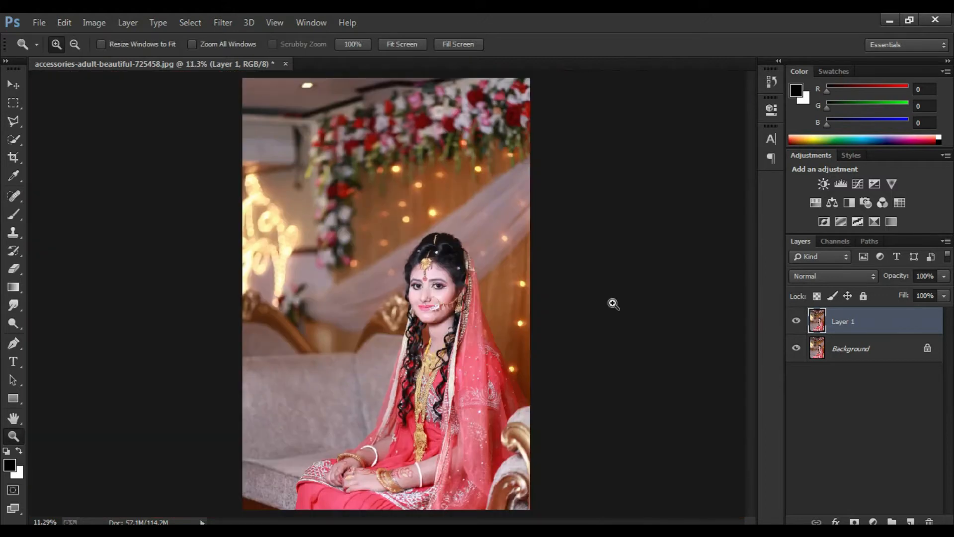
{"action": "left_click", "coordinate": [945, 241]}
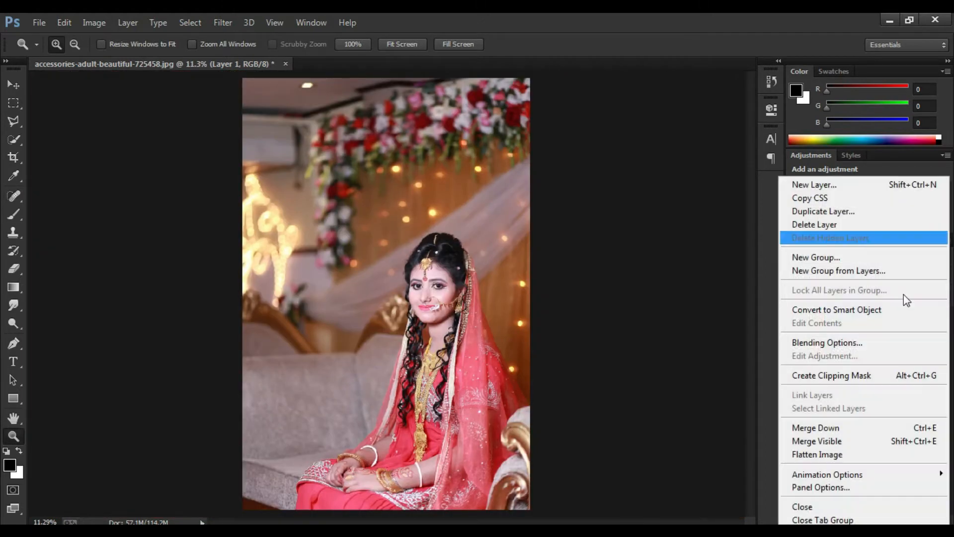
{"action": "left_click", "coordinate": [805, 454]}
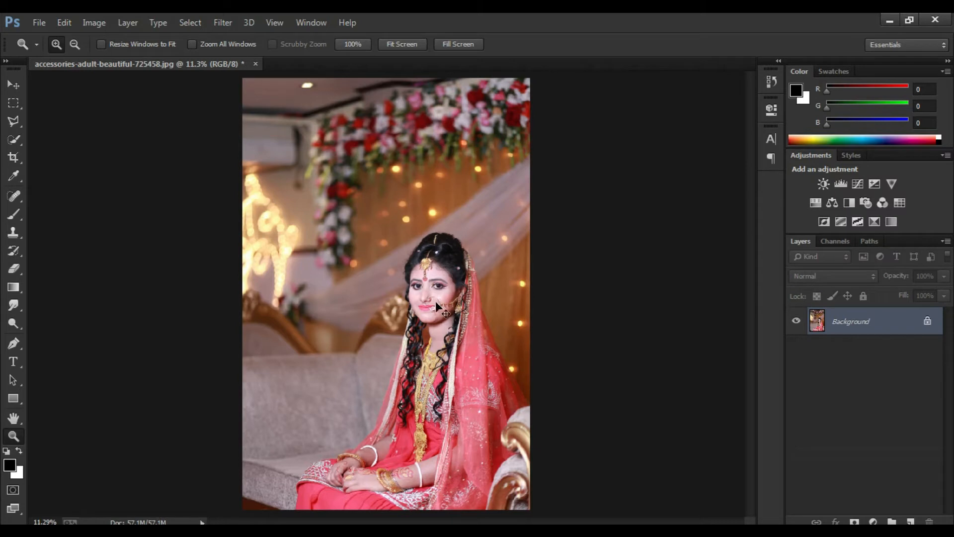
Step: Duplicate the background layer and open the Camera Raw Filter on the copy
{"action": "key", "text": "ctrl+j"}
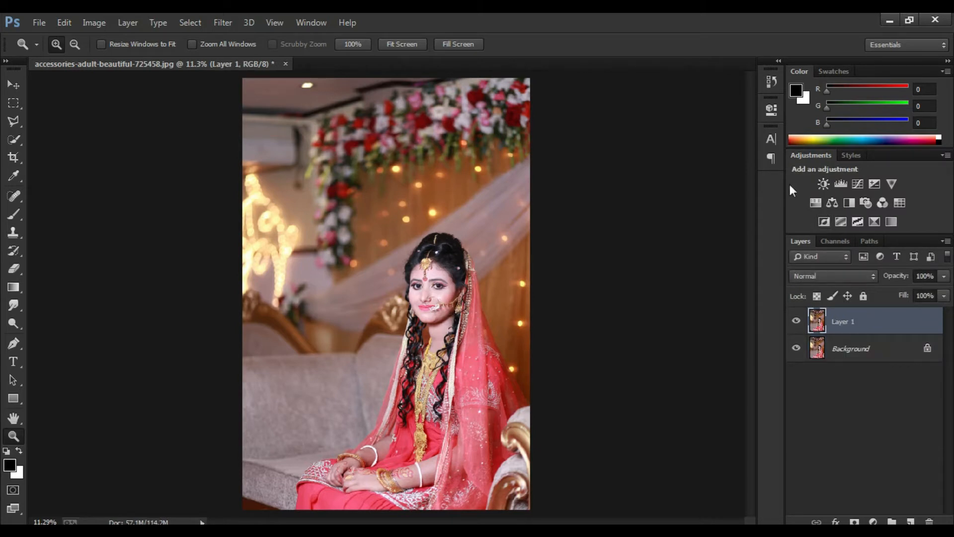
{"action": "left_click", "coordinate": [222, 22]}
{"action": "left_click", "coordinate": [254, 74]}
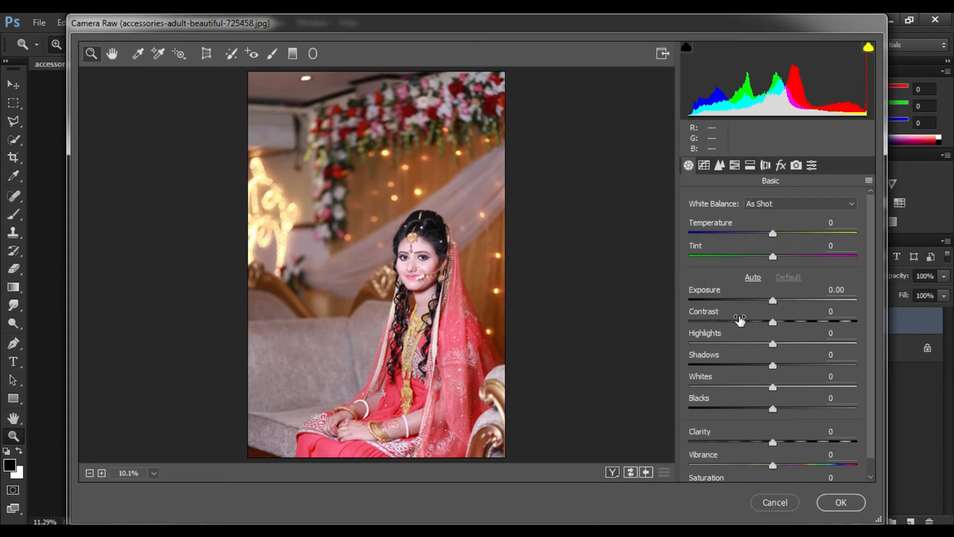
Step: Set Highlights to -63, Shadows +44, Whites +8, Contrast +15, Exposure -0.05, Blacks +14, Clarity +2 and Vibrance +43 in the basic adjustments
{"action": "left_click_drag", "start_coordinate": [772, 346], "coordinate": [734, 351]}
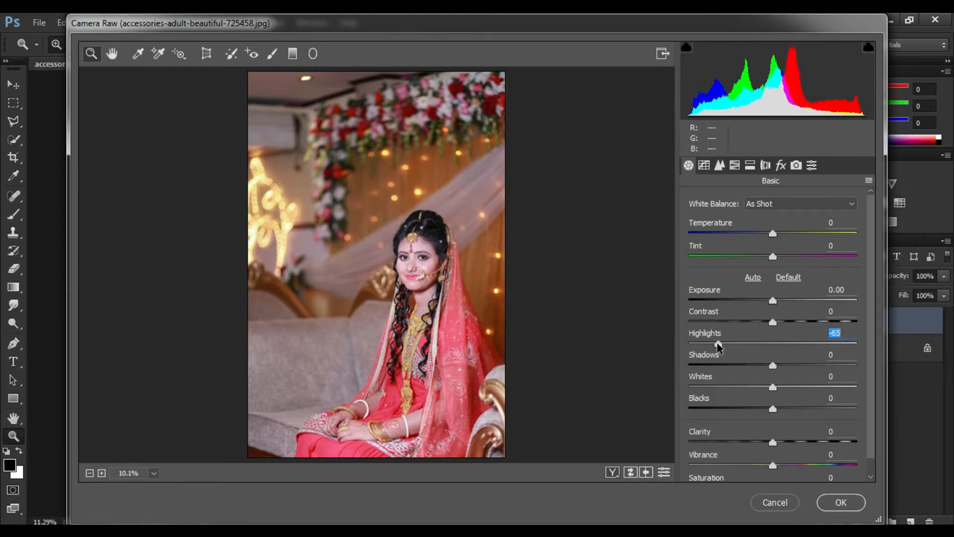
{"action": "left_click_drag", "start_coordinate": [773, 366], "coordinate": [779, 387]}
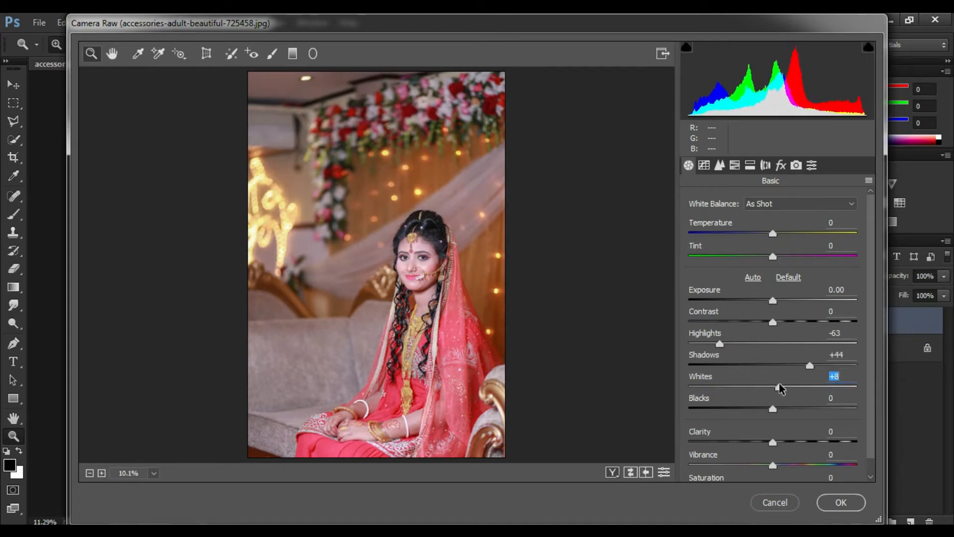
{"action": "left_click_drag", "start_coordinate": [788, 313], "coordinate": [769, 302]}
{"action": "left_click", "coordinate": [773, 301]}
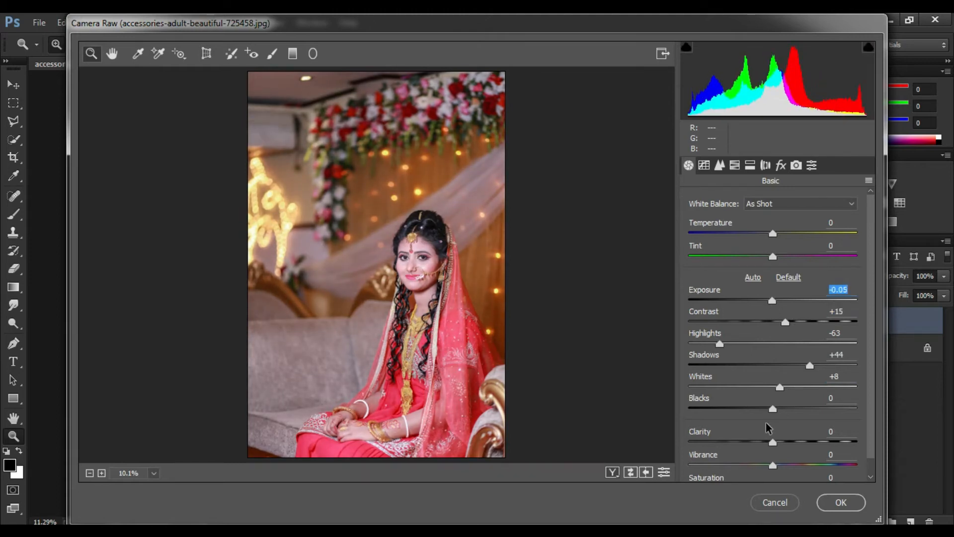
{"action": "left_click_drag", "start_coordinate": [773, 412], "coordinate": [791, 409]}
{"action": "left_click_drag", "start_coordinate": [773, 442], "coordinate": [809, 453]}
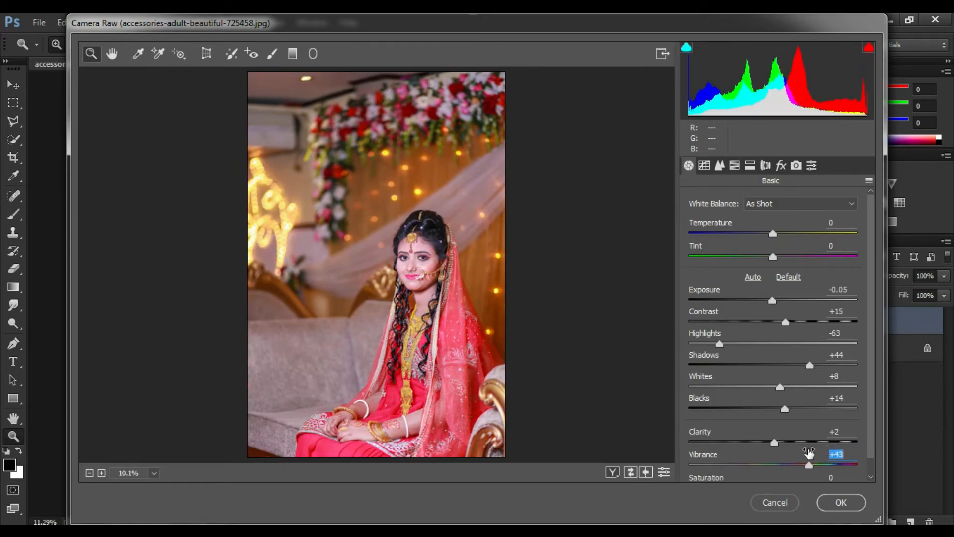
Step: Adjust the Detail settings slightly and raise the saturation of the reds a little
{"action": "left_click", "coordinate": [720, 166]}
{"action": "left_click_drag", "start_coordinate": [721, 340], "coordinate": [726, 338]}
{"action": "left_click", "coordinate": [734, 168]}
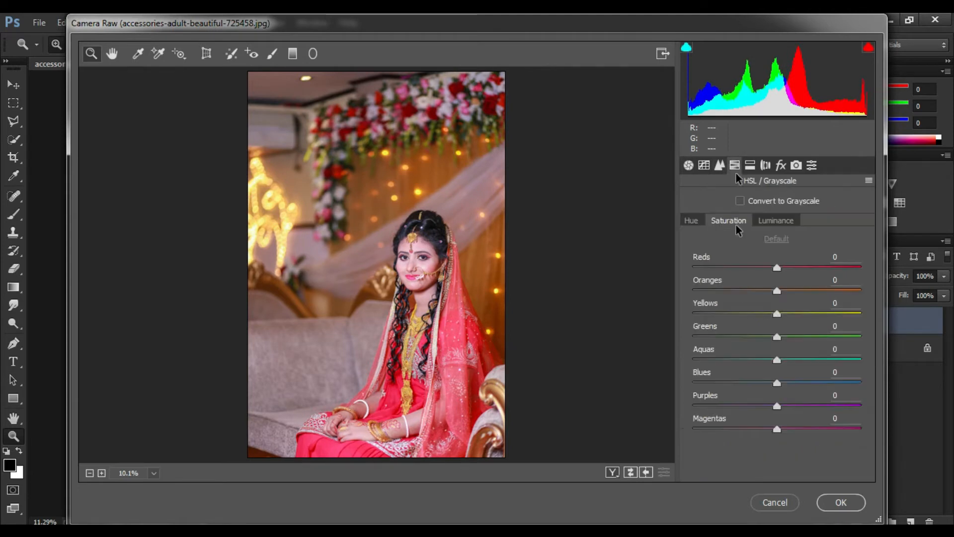
{"action": "mouse_move", "coordinate": [776, 267]}
{"action": "left_mouse_down"}
{"action": "mouse_move", "coordinate": [795, 270]}
{"action": "mouse_move", "coordinate": [785, 272]}
{"action": "left_mouse_up"}
Step: Darken the photo's edges with a slight post-crop vignette, apply the Camera Raw edits and flatten the image
{"action": "left_click", "coordinate": [781, 166]}
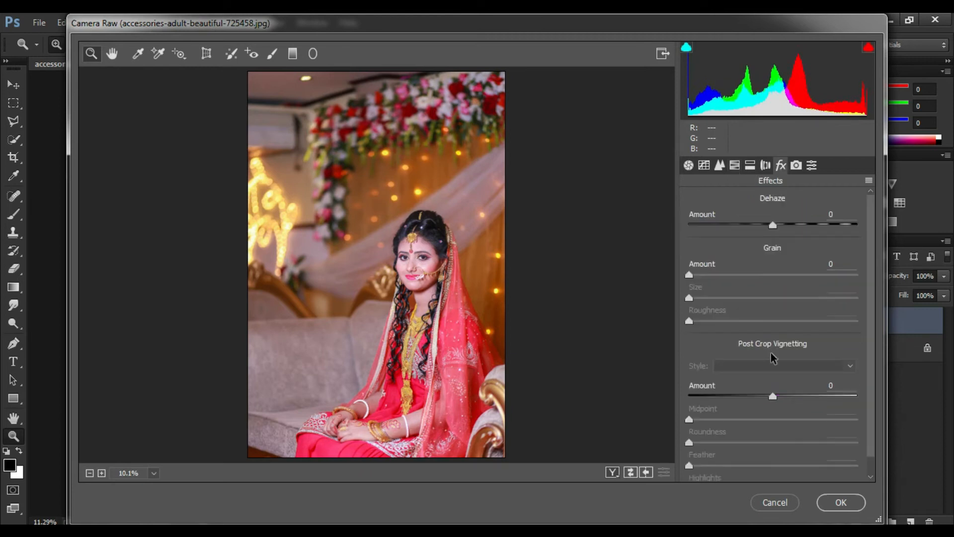
{"action": "left_click_drag", "start_coordinate": [774, 400], "coordinate": [765, 396]}
{"action": "left_click", "coordinate": [840, 502]}
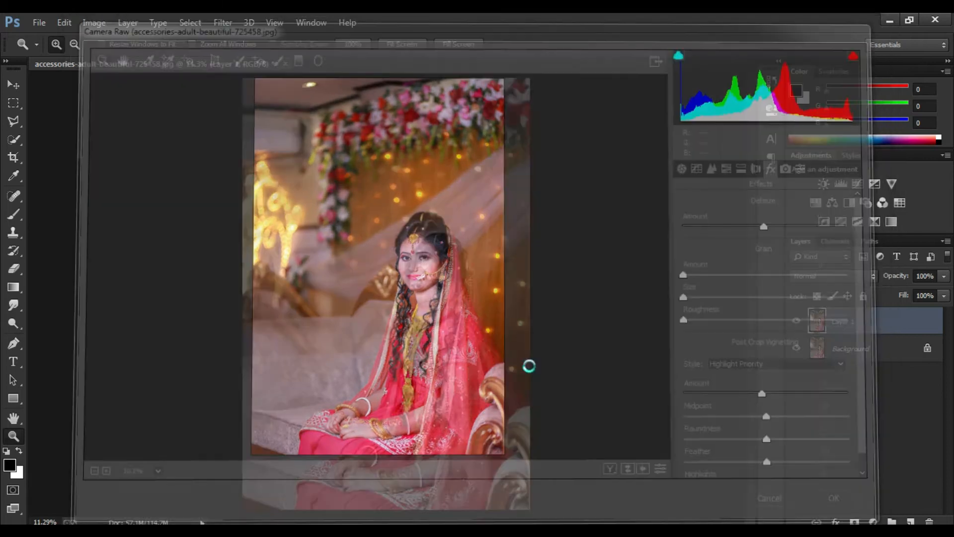
{"action": "left_click", "coordinate": [946, 240]}
{"action": "left_click", "coordinate": [806, 454]}
Step: Choose the Mixer Brush for working on the bride's face and duplicate the background layer
{"action": "left_click_drag", "start_coordinate": [410, 249], "coordinate": [485, 363]}
{"action": "left_click_drag", "start_coordinate": [487, 321], "coordinate": [501, 375]}
{"action": "left_click_drag", "start_coordinate": [279, 171], "coordinate": [497, 383]}
{"action": "left_click_drag", "start_coordinate": [420, 315], "coordinate": [432, 335]}
{"action": "right_click", "coordinate": [13, 213]}
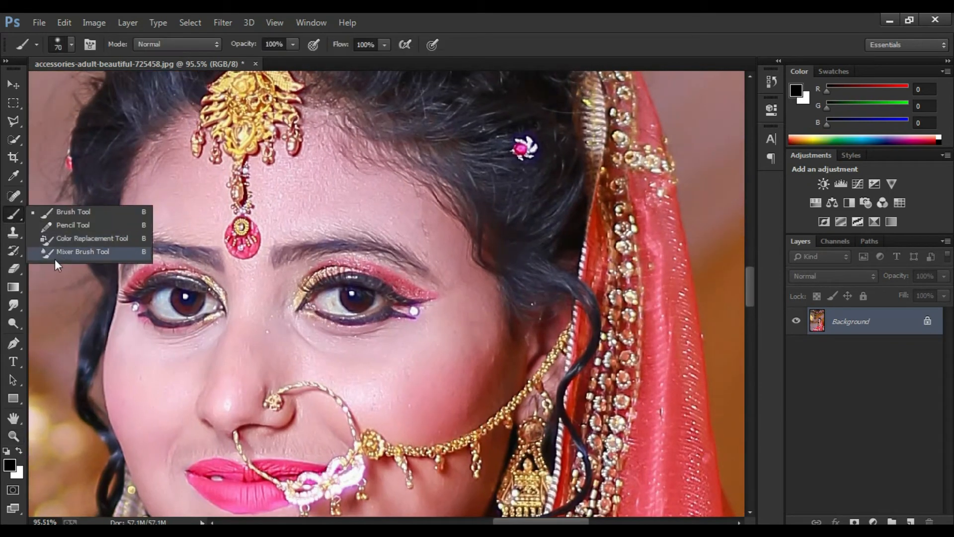
{"action": "left_click", "coordinate": [54, 256]}
{"action": "key", "text": "ctrl+j"}
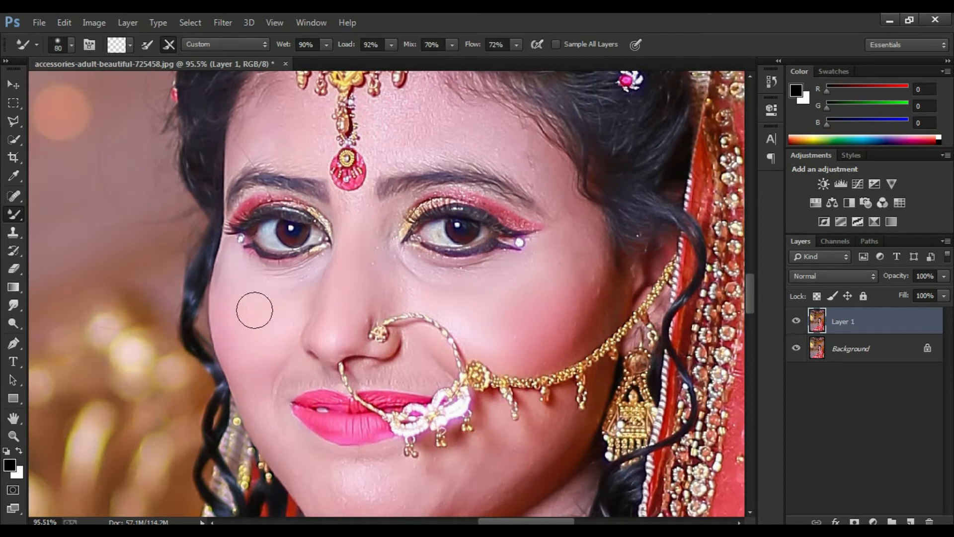
Step: Smooth the bride's facial skin with the Mixer Brush and flatten the image
{"action": "scroll", "coordinate": [268, 337], "scroll_direction": "down", "scroll_amount": 2}
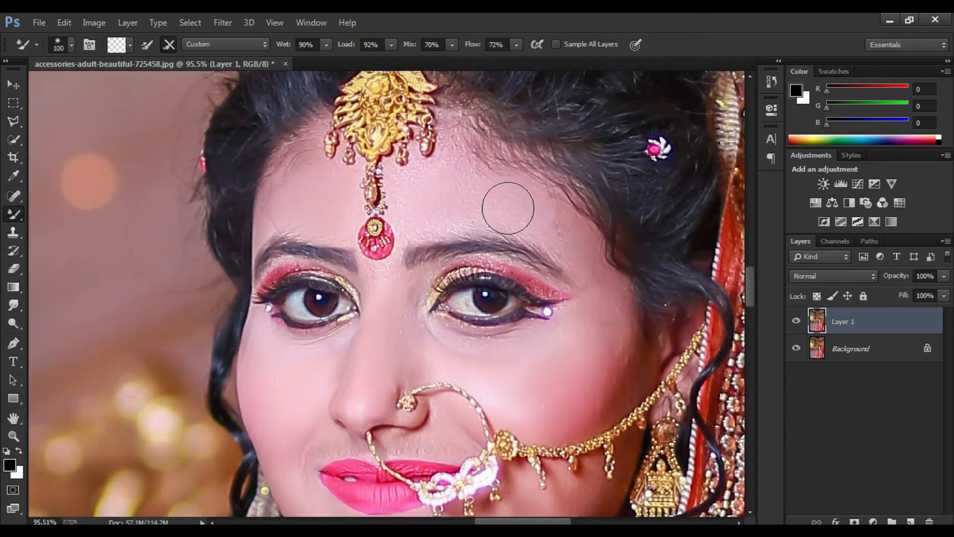
{"action": "key", "text": "bracketleft"}
{"action": "key", "text": "bracketleft"}
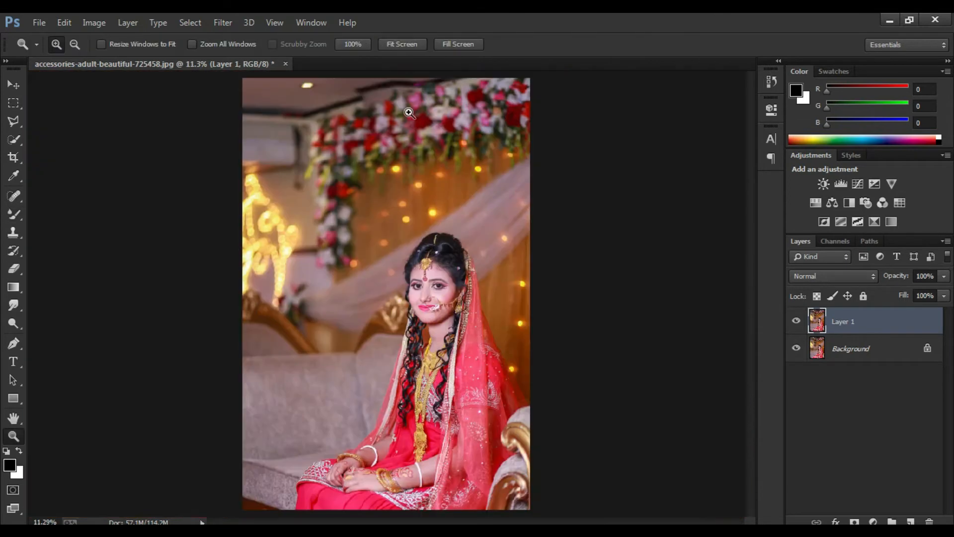
{"action": "left_click", "coordinate": [942, 240]}
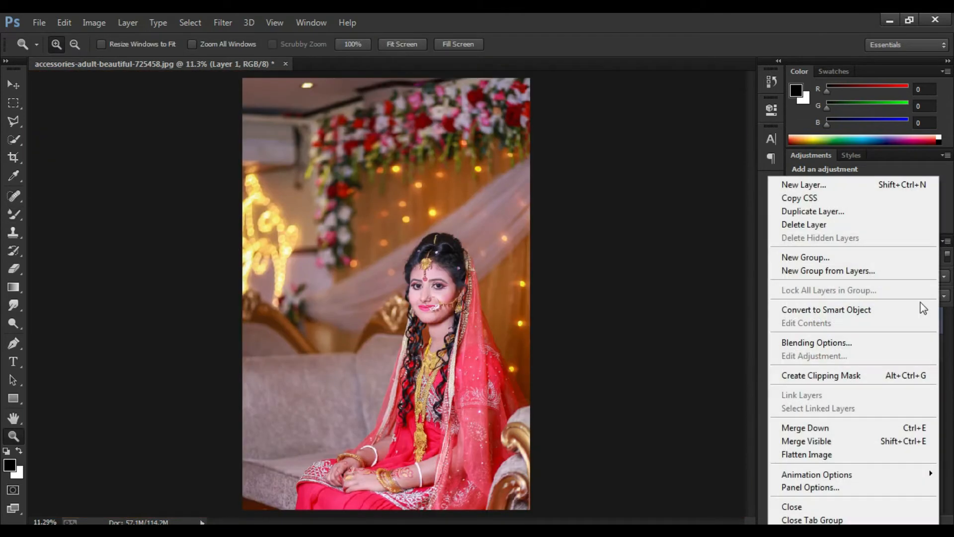
{"action": "left_click", "coordinate": [833, 453]}
Step: Add a Curves adjustment and pull the white point slightly inward on both the RGB and Red curves
{"action": "left_click", "coordinate": [858, 185]}
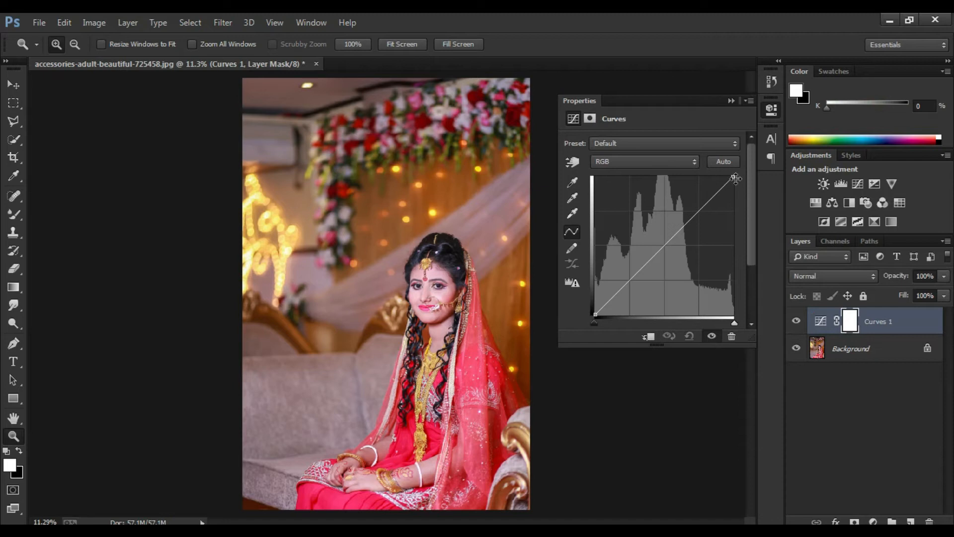
{"action": "left_click_drag", "start_coordinate": [735, 178], "coordinate": [727, 184]}
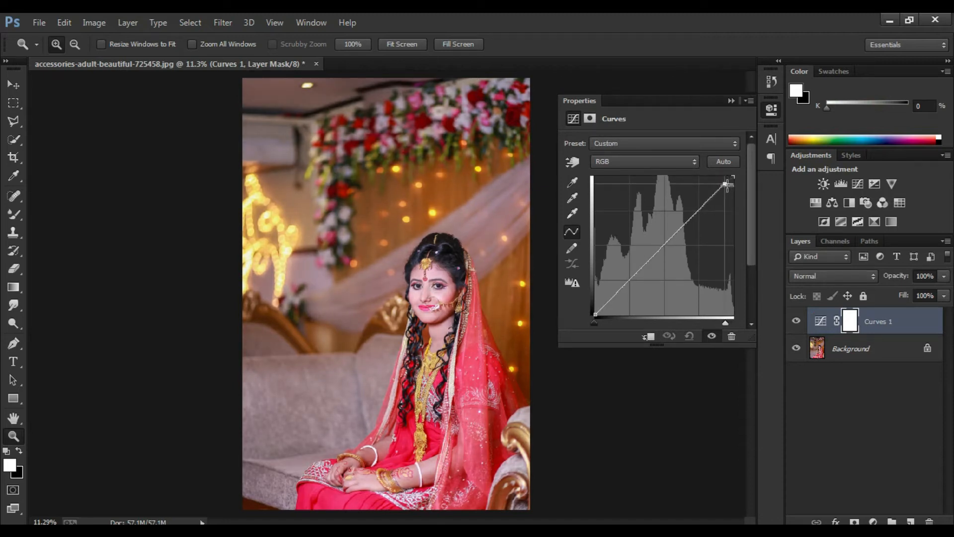
{"action": "left_click", "coordinate": [695, 161]}
{"action": "left_click", "coordinate": [646, 178]}
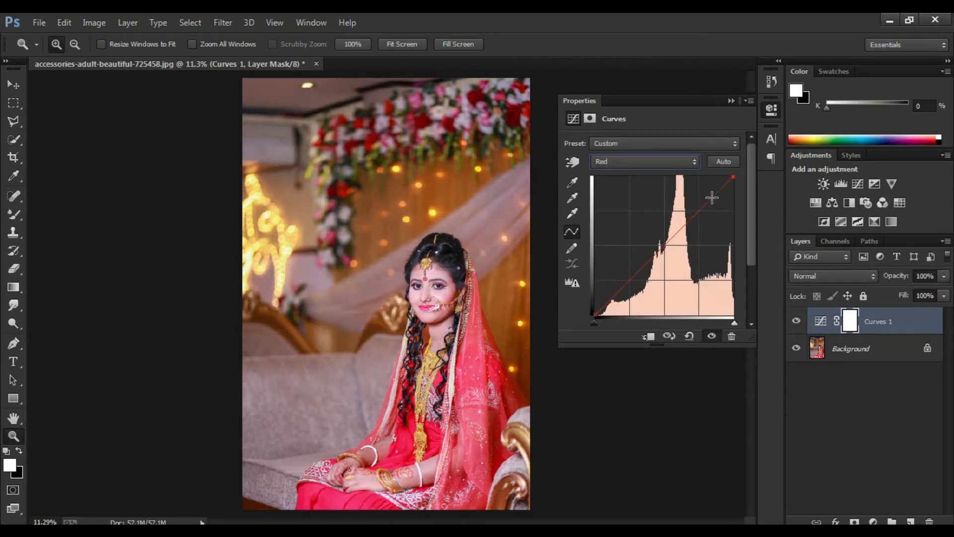
{"action": "left_click_drag", "start_coordinate": [734, 178], "coordinate": [720, 179]}
{"action": "left_click", "coordinate": [731, 101]}
Step: Flatten the Curves adjustment into the background layer
{"action": "left_click", "coordinate": [946, 242]}
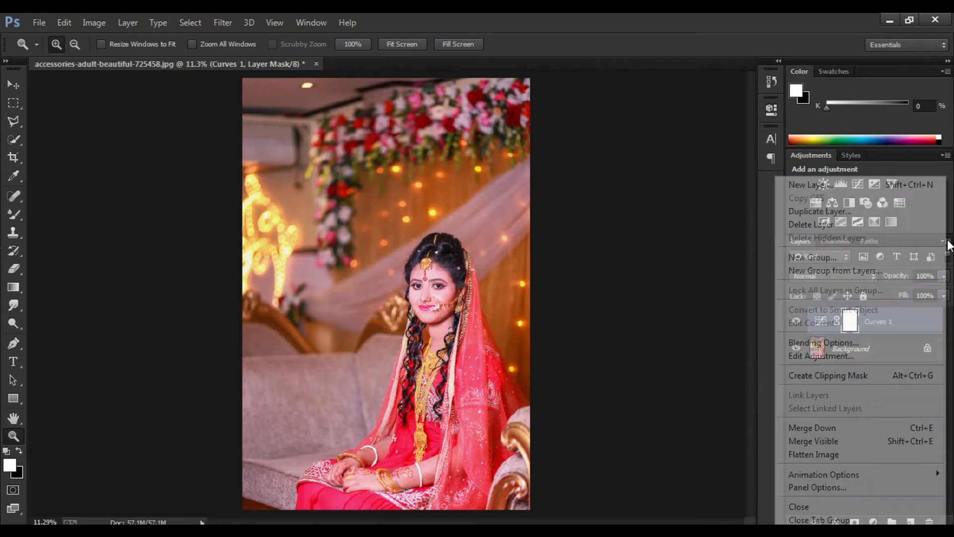
{"action": "left_click", "coordinate": [839, 454]}
{"action": "scroll", "coordinate": [492, 302], "scroll_direction": "up", "scroll_amount": 10}
{"action": "left_click_drag", "start_coordinate": [495, 315], "coordinate": [495, 328]}
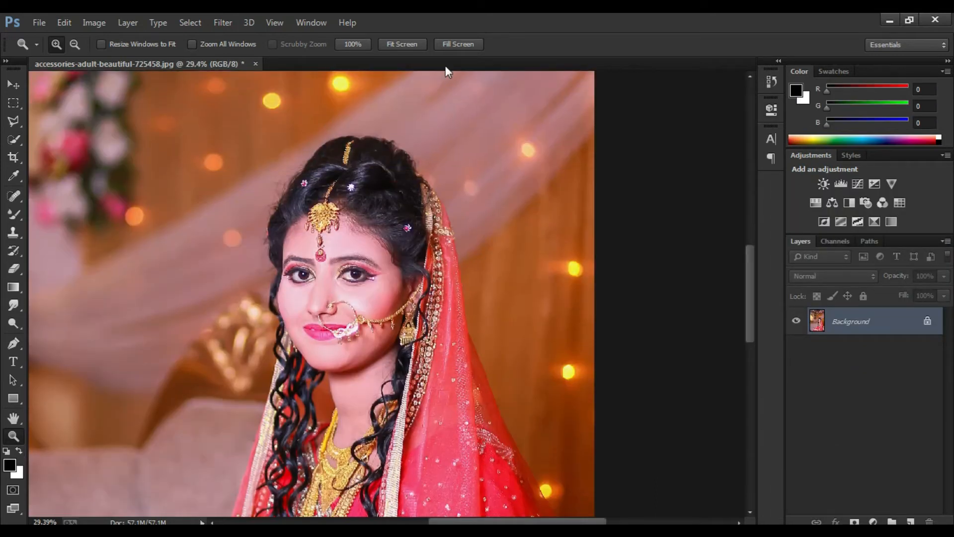
{"action": "left_click", "coordinate": [425, 44]}
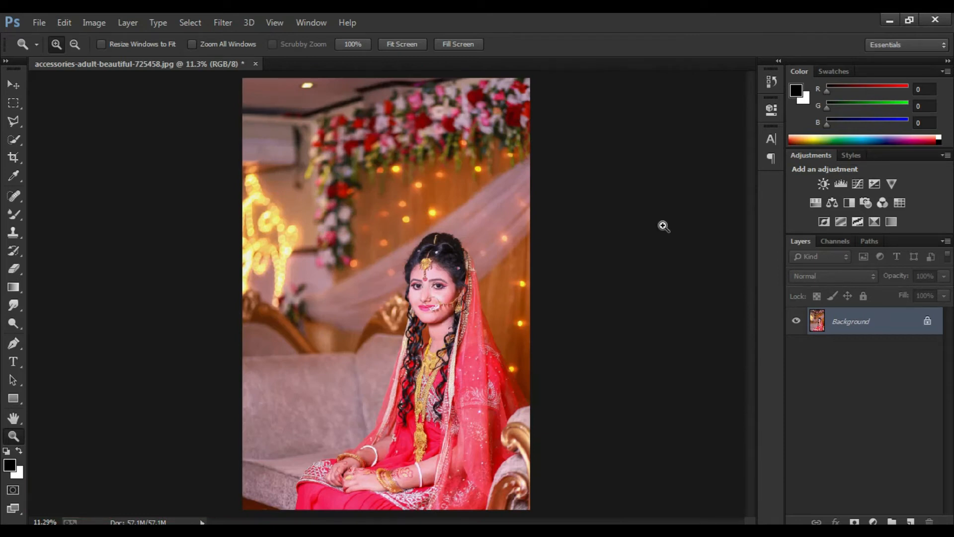
Step: Add a Color Balance adjustment with midtones Cyan-Red +8, Magenta-Green -6 and Yellow-Blue -12, and flatten the image
{"action": "left_click", "coordinate": [832, 201]}
{"action": "left_click_drag", "start_coordinate": [631, 224], "coordinate": [636, 174]}
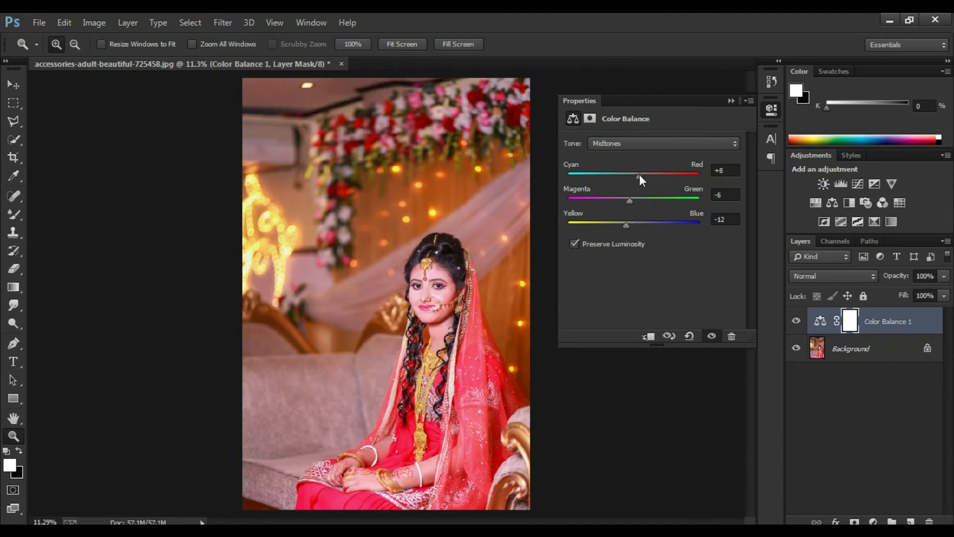
{"action": "left_click", "coordinate": [730, 101]}
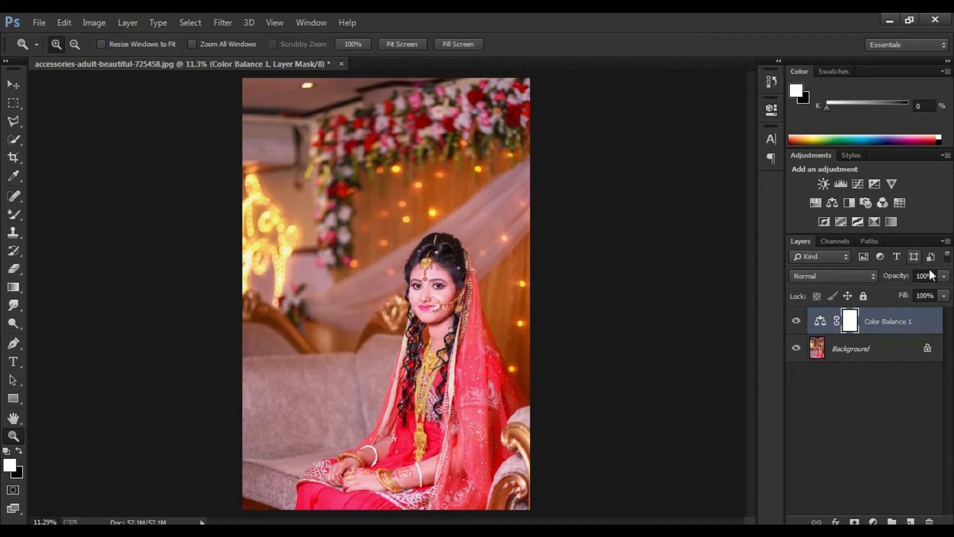
{"action": "left_click", "coordinate": [944, 241]}
{"action": "left_click", "coordinate": [836, 451]}
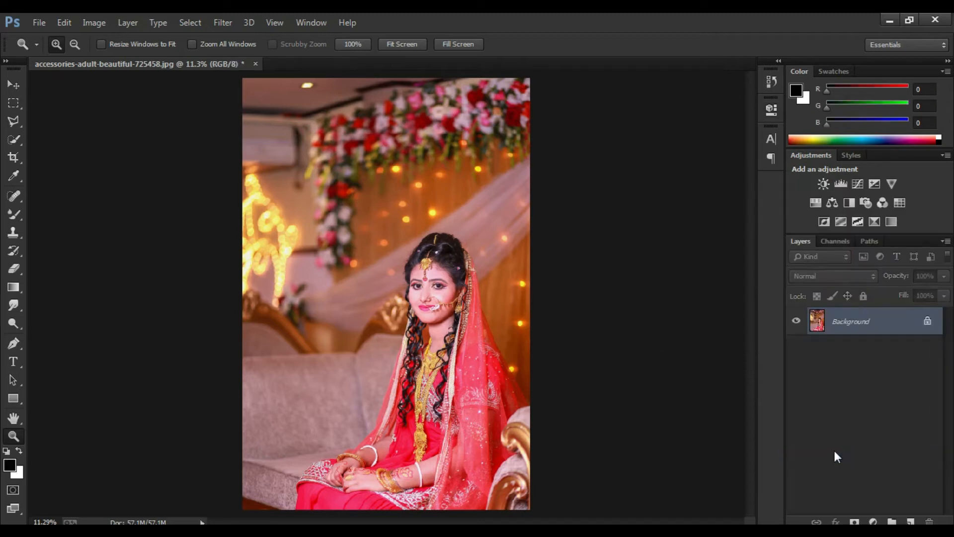
Step: Darken the edges with a post-crop vignette in the Camera Raw Filter and set the saturation of Oranges to +5 and Reds to +6
{"action": "key", "text": "shift+ctrl+a"}
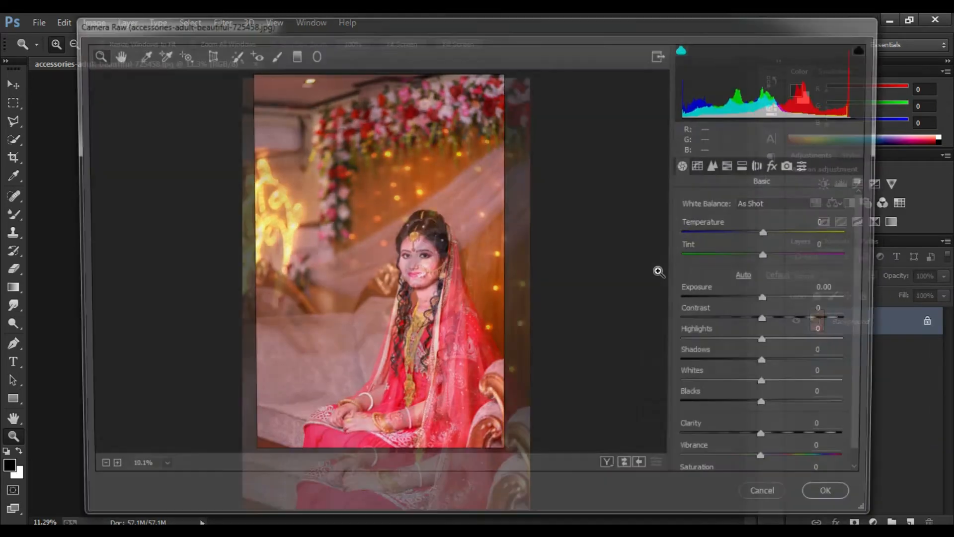
{"action": "left_click", "coordinate": [782, 165]}
{"action": "mouse_move", "coordinate": [772, 396]}
{"action": "left_mouse_down"}
{"action": "mouse_move", "coordinate": [732, 418]}
{"action": "mouse_move", "coordinate": [755, 396]}
{"action": "left_mouse_up"}
{"action": "left_click", "coordinate": [735, 165]}
{"action": "left_click_drag", "start_coordinate": [776, 292], "coordinate": [782, 266]}
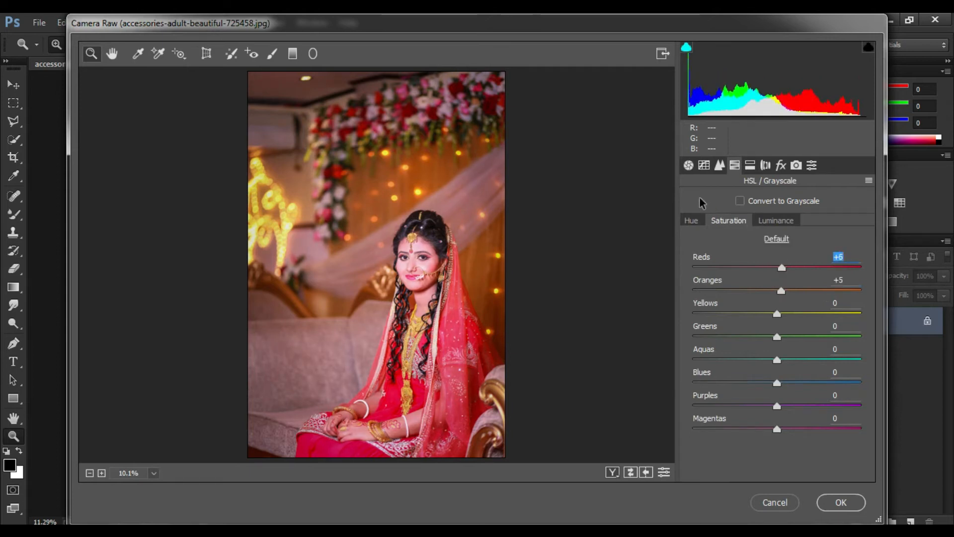
Step: Set the parametric tone curve's Highlights to +9 and apply the Camera Raw edits
{"action": "left_click", "coordinate": [688, 165]}
{"action": "left_click", "coordinate": [704, 165]}
{"action": "mouse_move", "coordinate": [775, 414]}
{"action": "left_mouse_down"}
{"action": "mouse_move", "coordinate": [724, 416]}
{"action": "mouse_move", "coordinate": [791, 405]}
{"action": "mouse_move", "coordinate": [783, 406]}
{"action": "left_mouse_up"}
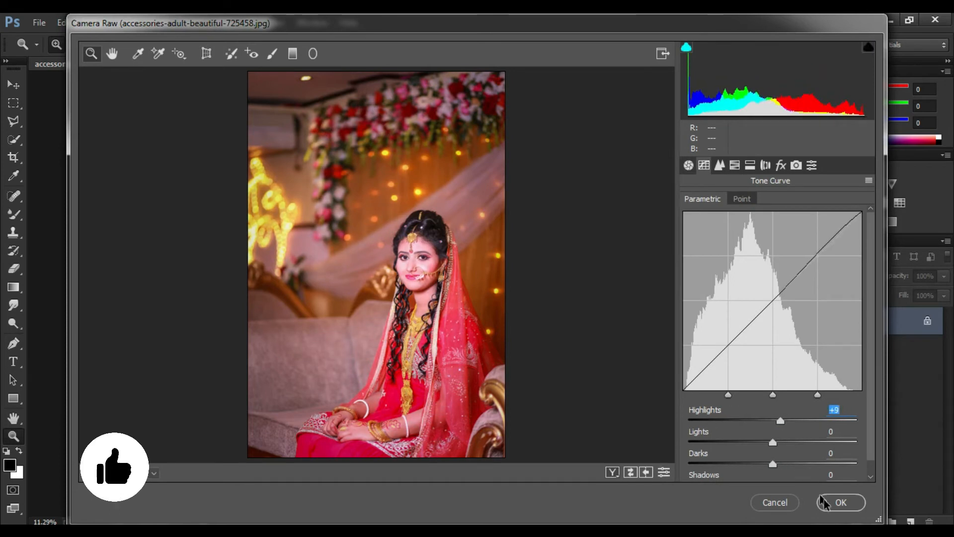
{"action": "left_click", "coordinate": [822, 500]}
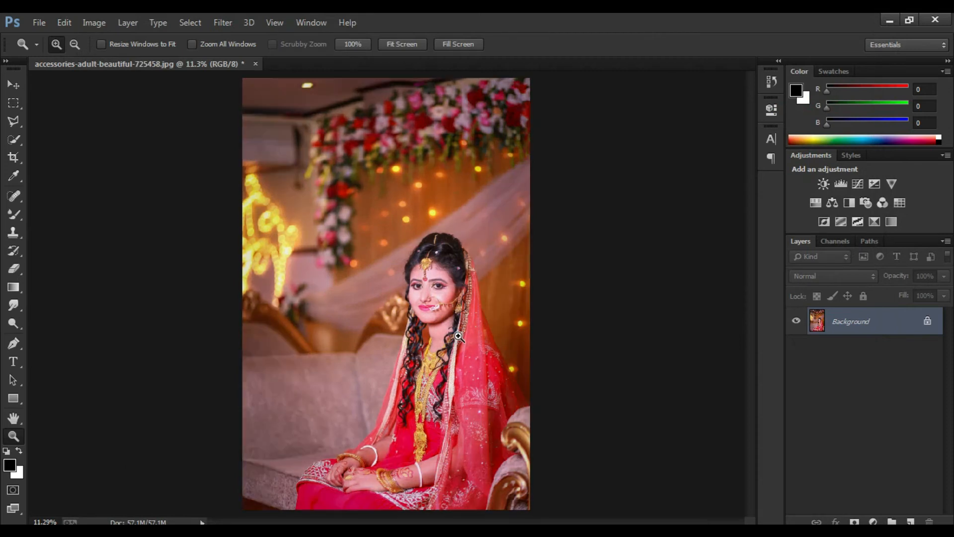
Step: Duplicate the background layer and brighten the iris of the bride's left eye with a small Dodge tool brush
{"action": "left_click_drag", "start_coordinate": [413, 260], "coordinate": [392, 257]}
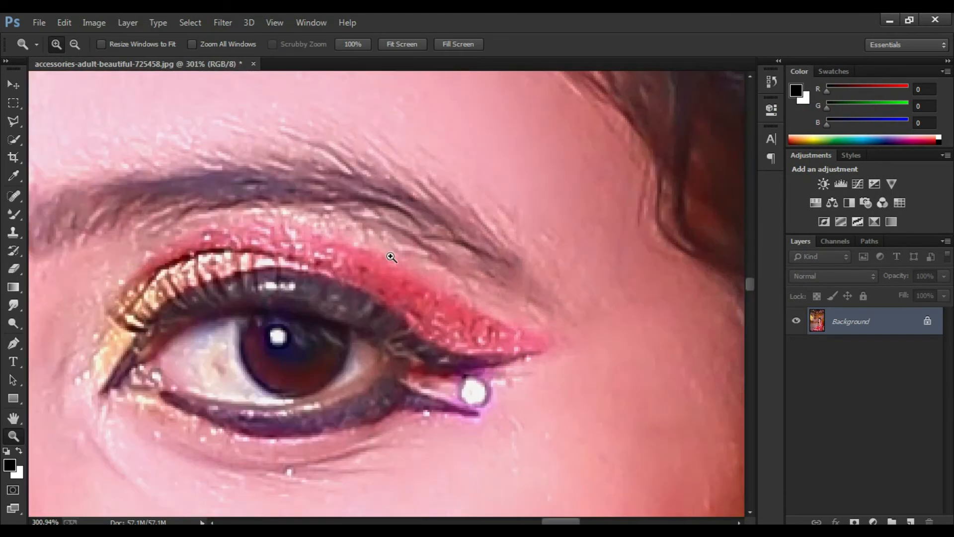
{"action": "key", "text": "ctrl+j"}
{"action": "left_click", "coordinate": [13, 329]}
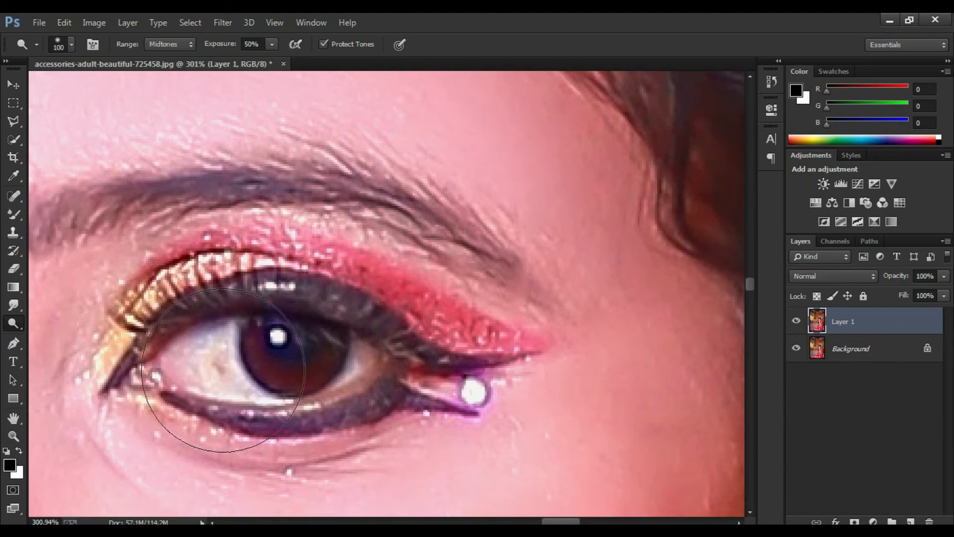
{"action": "key", "text": "]"}
{"action": "mouse_move", "coordinate": [317, 362]}
{"action": "left_mouse_down"}
{"action": "mouse_move", "coordinate": [279, 373]}
{"action": "mouse_move", "coordinate": [254, 340]}
{"action": "mouse_move", "coordinate": [265, 362]}
{"action": "mouse_move", "coordinate": [296, 378]}
{"action": "mouse_move", "coordinate": [326, 364]}
{"action": "left_mouse_up"}
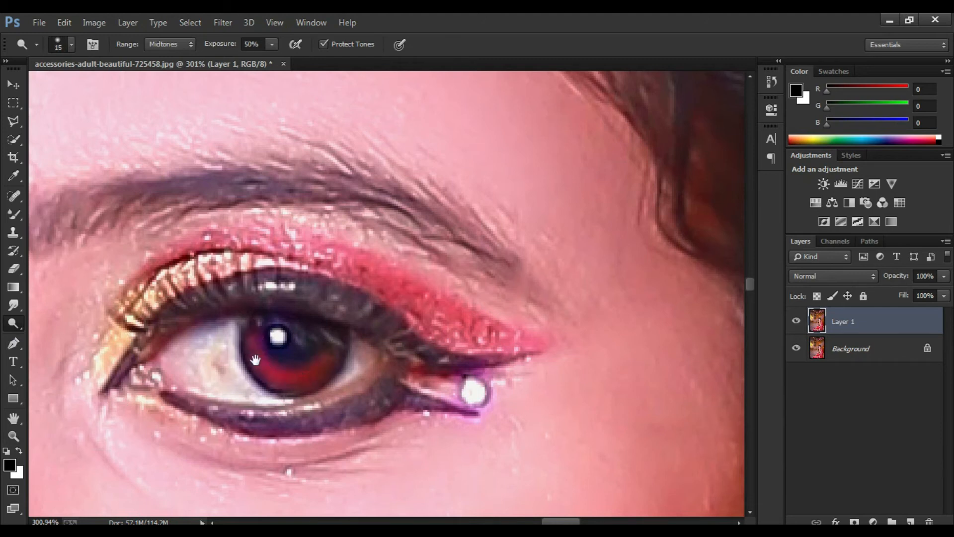
Step: Brighten the iris and the white of the bride's right eye with the Dodge tool, resizing the brush to fit
{"action": "left_click_drag", "start_coordinate": [256, 359], "coordinate": [589, 296]}
{"action": "key", "text": "["}
{"action": "key", "text": "]"}
{"action": "mouse_move", "coordinate": [374, 195]}
{"action": "left_mouse_down"}
{"action": "mouse_move", "coordinate": [400, 170]}
{"action": "mouse_move", "coordinate": [355, 200]}
{"action": "mouse_move", "coordinate": [322, 157]}
{"action": "mouse_move", "coordinate": [345, 205]}
{"action": "mouse_move", "coordinate": [413, 171]}
{"action": "mouse_move", "coordinate": [428, 192]}
{"action": "left_mouse_up"}
{"action": "key", "text": "]"}
{"action": "key", "text": "]"}
{"action": "mouse_move", "coordinate": [278, 161]}
{"action": "left_mouse_down"}
{"action": "mouse_move", "coordinate": [276, 197]}
{"action": "mouse_move", "coordinate": [326, 214]}
{"action": "left_mouse_up"}
{"action": "key", "text": "]"}
{"action": "key", "text": "space"}
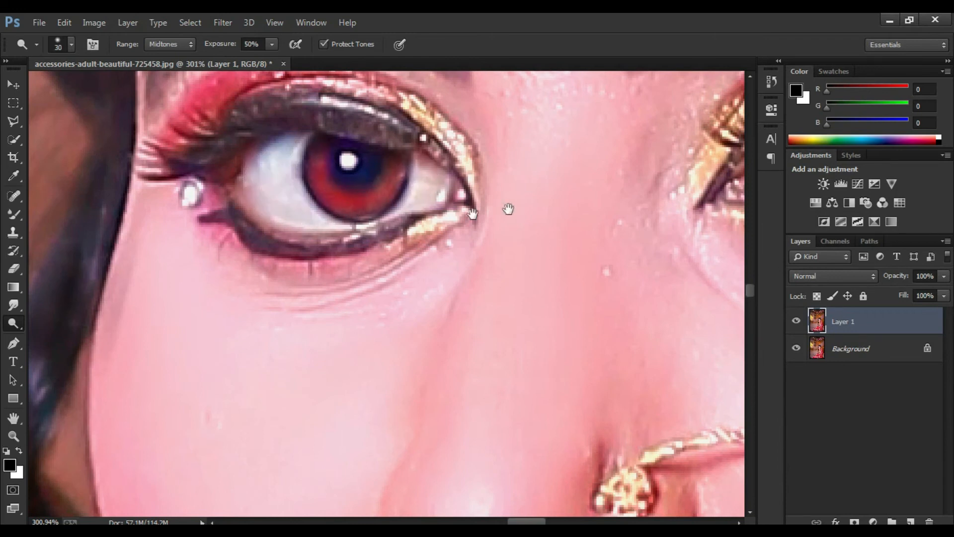
Step: Flatten the image so that the brightened eyes layer becomes part of the background
{"action": "left_click_drag", "start_coordinate": [508, 209], "coordinate": [200, 279]}
{"action": "key", "text": "["}
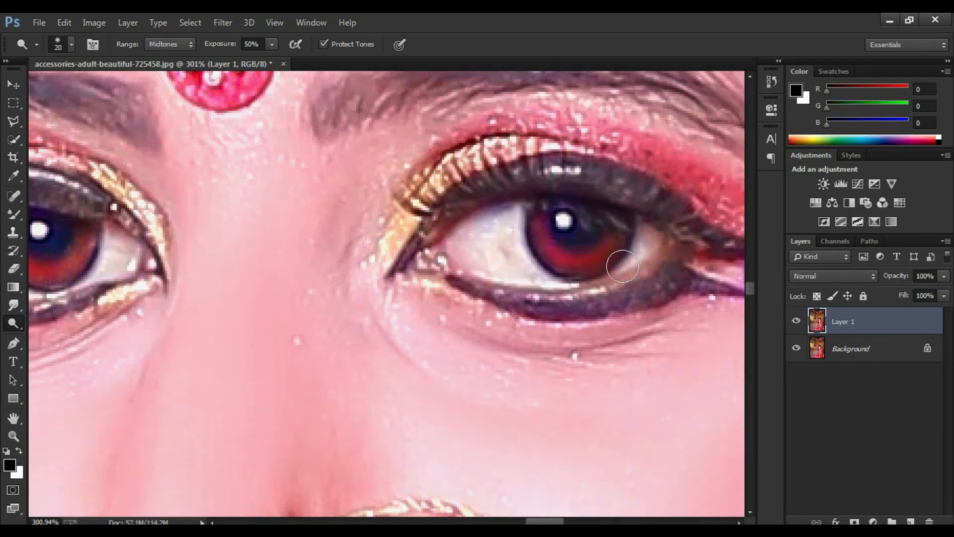
{"action": "key", "text": "z"}
{"action": "key", "text": "ctrl+0"}
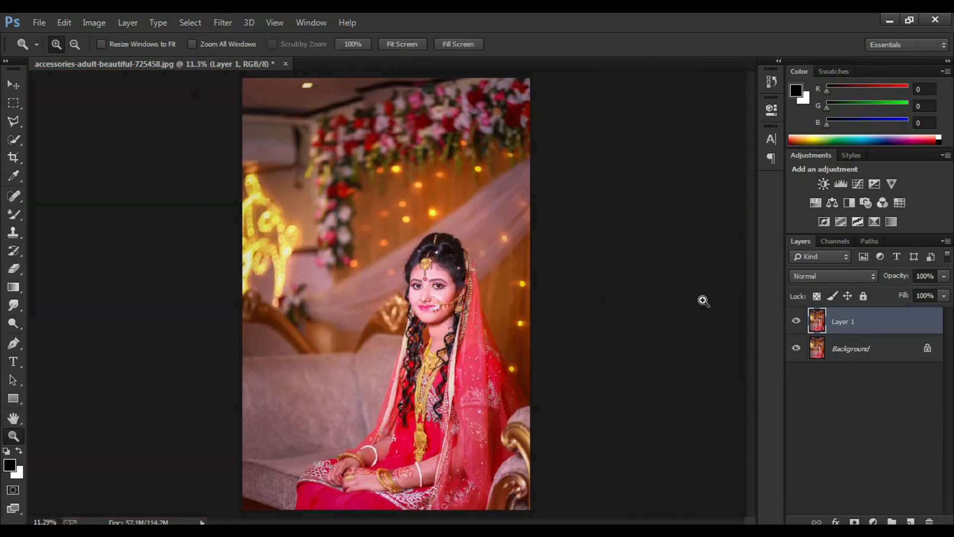
{"action": "left_click", "coordinate": [947, 242]}
{"action": "left_click", "coordinate": [673, 294]}
{"action": "left_click", "coordinate": [789, 321]}
{"action": "left_click", "coordinate": [947, 241]}
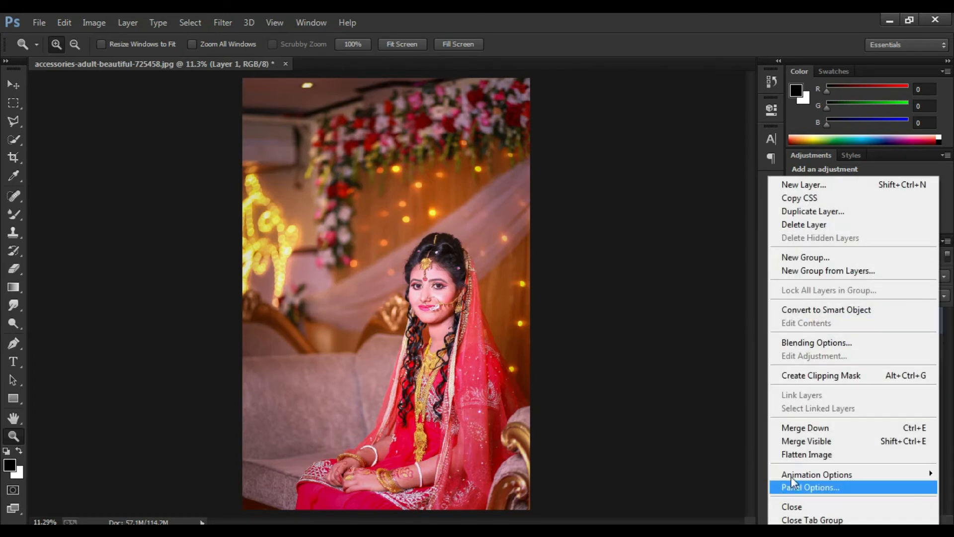
{"action": "left_click", "coordinate": [805, 455]}
Step: Examine the flattened portrait up close around the bride's face and veil, and as a whole
{"action": "scroll", "coordinate": [446, 334], "scroll_direction": "up", "scroll_amount": 5}
{"action": "scroll", "coordinate": [432, 414], "scroll_direction": "up", "scroll_amount": 3}
{"action": "left_click", "coordinate": [398, 44]}
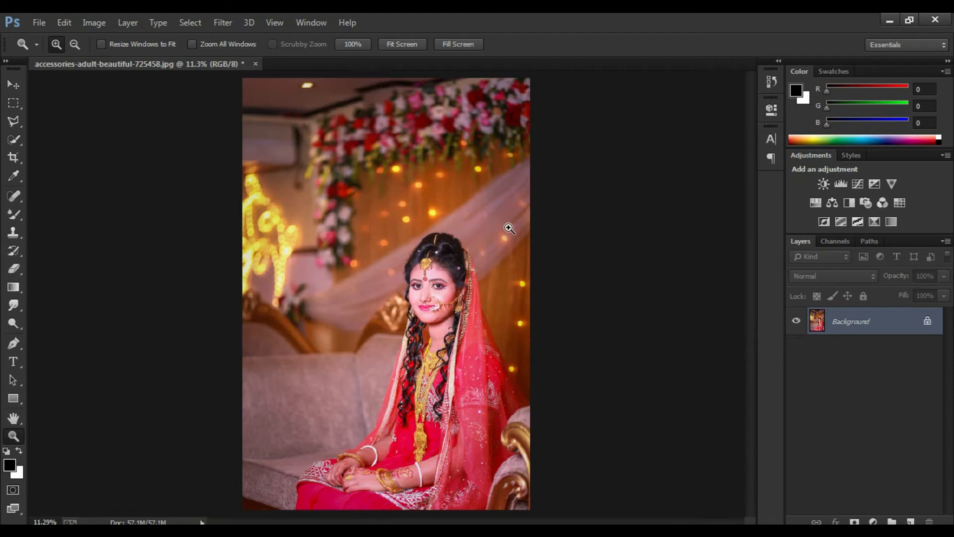
{"action": "left_click_drag", "start_coordinate": [506, 222], "coordinate": [472, 377]}
{"action": "left_click", "coordinate": [400, 44]}
{"action": "scroll", "coordinate": [429, 264], "scroll_direction": "up", "scroll_amount": 3}
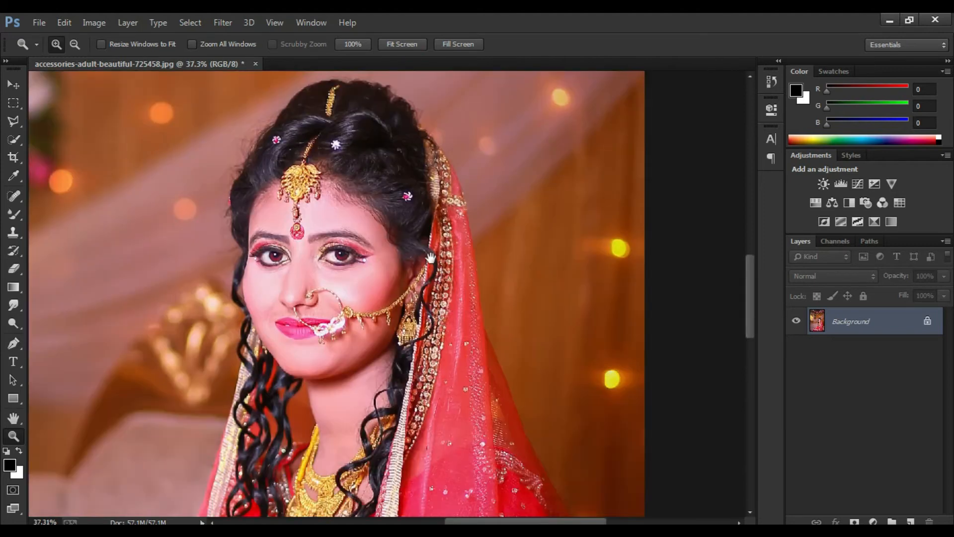
{"action": "left_click", "coordinate": [400, 44]}
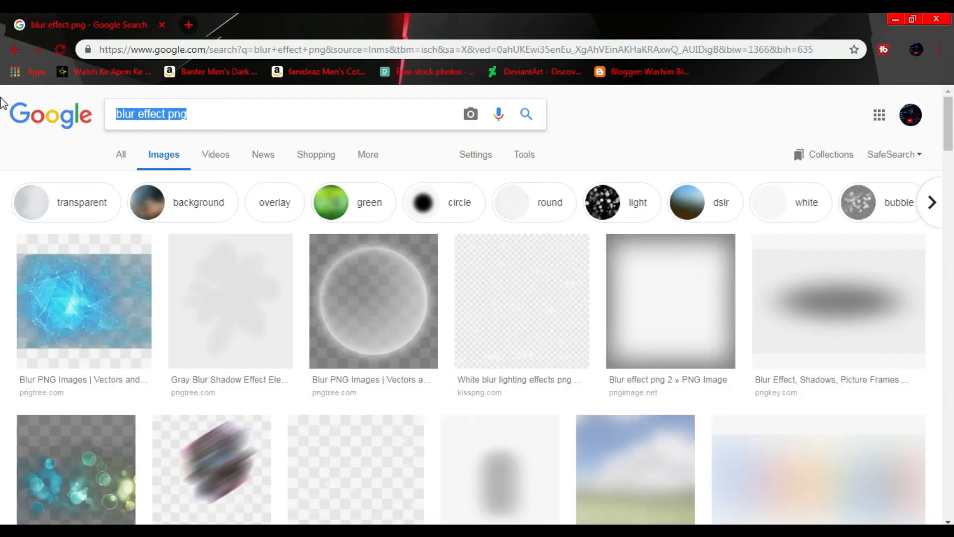
Step: Switch to the browser, search Google Images for "bokeh light png" and copy the 1020 × 680 picture of warm lights on dark blue
{"action": "type", "text": "bokeh light png"}
{"action": "key", "text": "Return"}
{"action": "scroll", "coordinate": [170, 285], "scroll_direction": "down", "scroll_amount": 2}
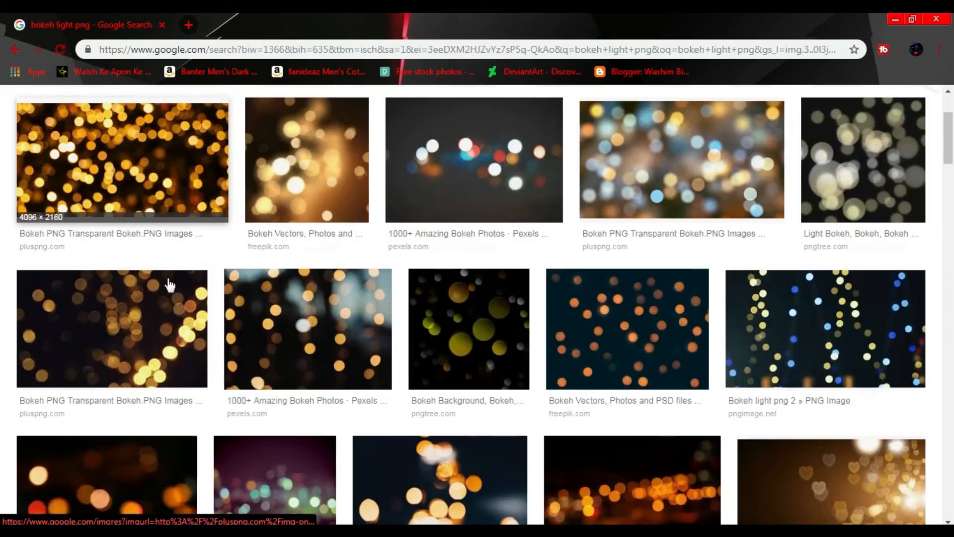
{"action": "scroll", "coordinate": [170, 285], "scroll_direction": "down", "scroll_amount": 3}
{"action": "left_click", "coordinate": [462, 388]}
{"action": "right_click", "coordinate": [335, 343]}
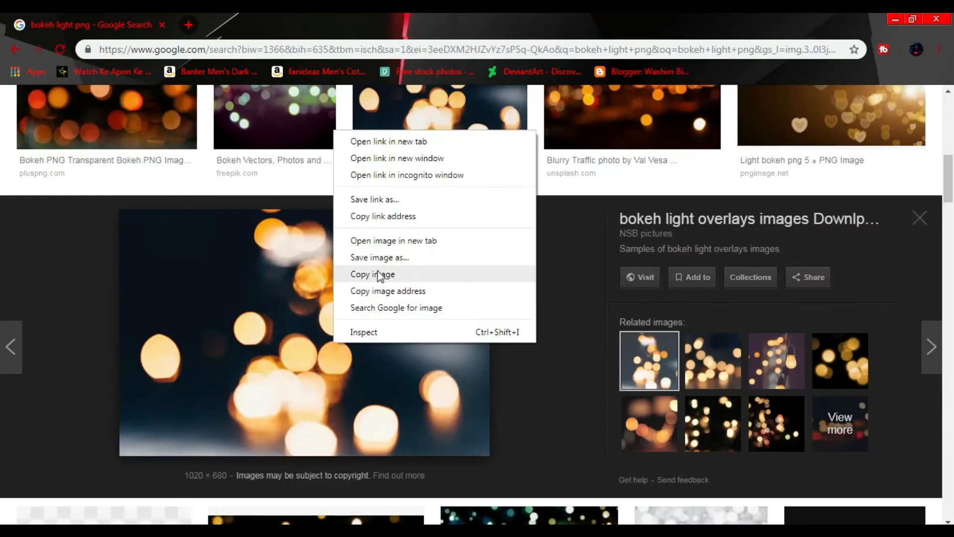
{"action": "left_click", "coordinate": [378, 274]}
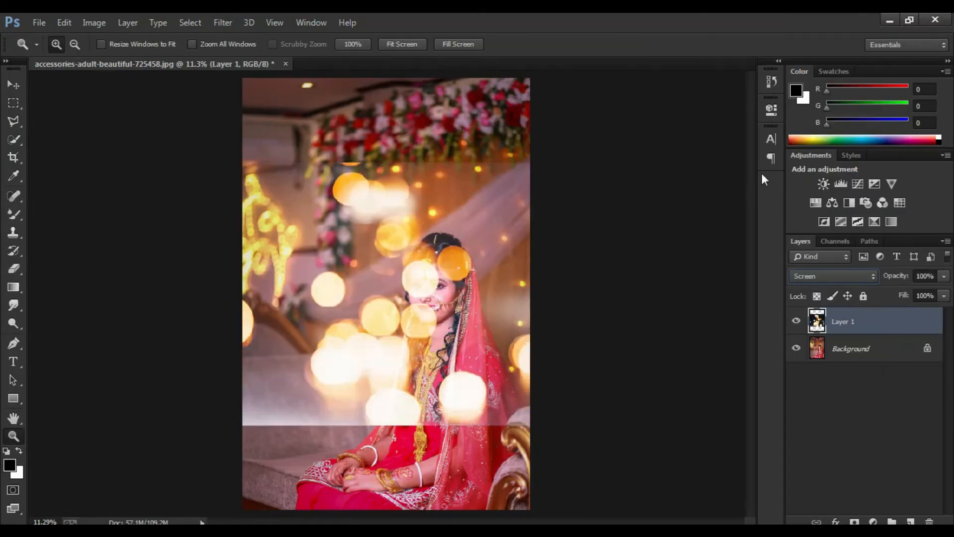
Step: Bring the copied bokeh picture into the Photoshop portrait as a Screen layer and enlarge it beyond the canvas edges
{"action": "left_click_drag", "start_coordinate": [448, 278], "coordinate": [778, 505]}
{"action": "key", "text": "ctrl+t"}
{"action": "key", "text": "ctrl+minus"}
{"action": "key", "text": "ctrl+minus"}
{"action": "key", "text": "ctrl+minus"}
{"action": "mouse_move", "coordinate": [454, 307]}
{"action": "left_mouse_down"}
{"action": "mouse_move", "coordinate": [508, 282]}
{"action": "mouse_move", "coordinate": [444, 311]}
{"action": "left_mouse_up"}
{"action": "key", "text": "Return"}
Step: Shift the bokeh layer to the right and slightly down so its large light circles frame the bride
{"action": "key", "text": "z"}
{"action": "left_click", "coordinate": [402, 44]}
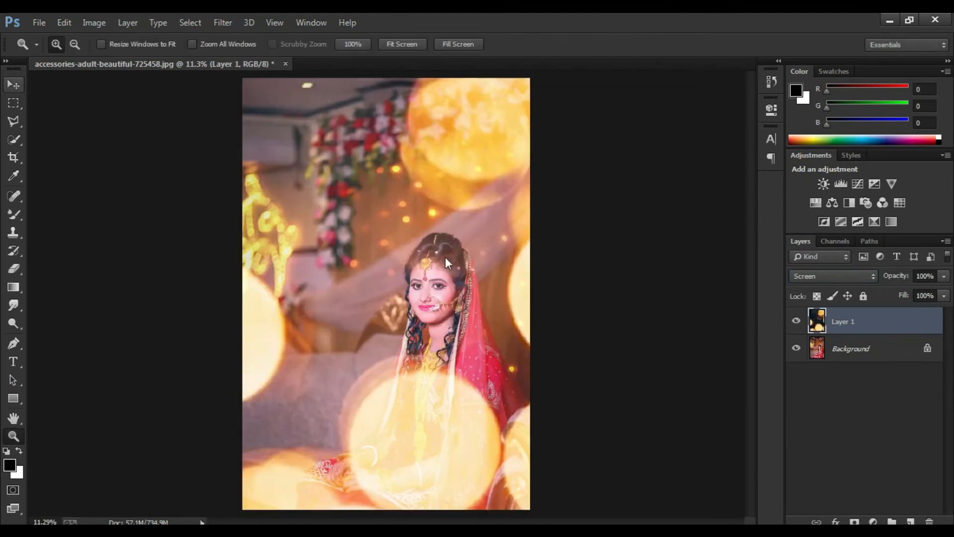
{"action": "key", "text": "v"}
{"action": "left_click_drag", "start_coordinate": [482, 297], "coordinate": [533, 319]}
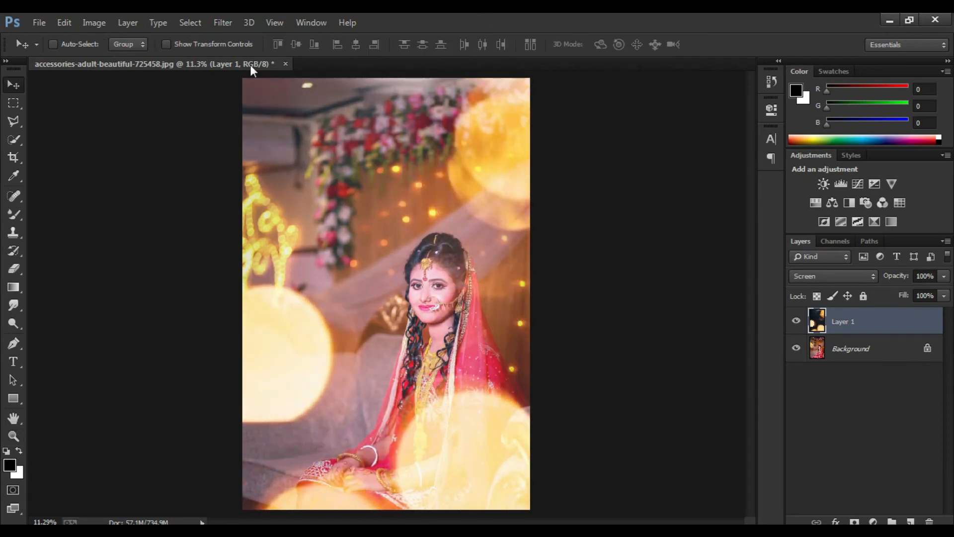
Step: Soften the bokeh layer with a Gaussian Blur of 5.3 pixels radius
{"action": "left_click", "coordinate": [223, 22]}
{"action": "mouse_move", "coordinate": [254, 184]}
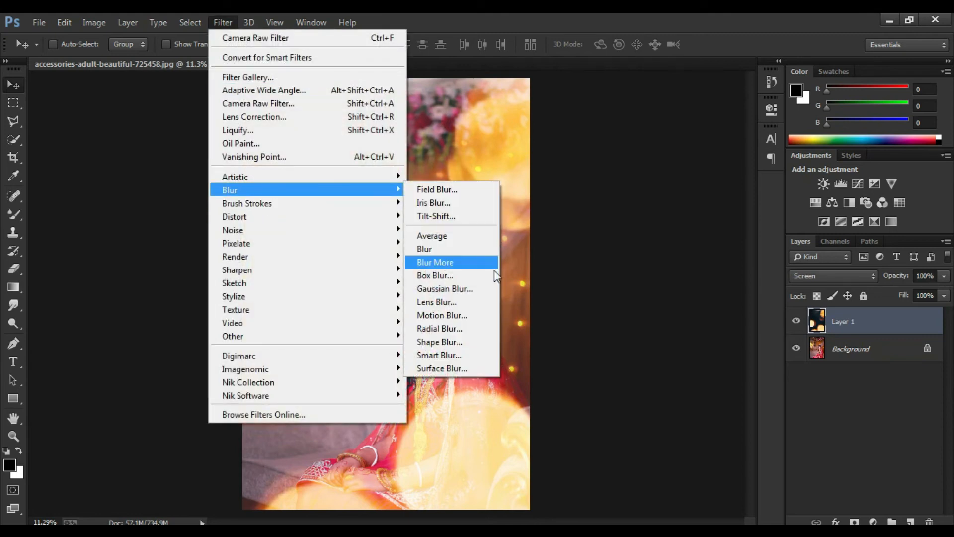
{"action": "left_click", "coordinate": [470, 293]}
{"action": "left_click_drag", "start_coordinate": [583, 329], "coordinate": [593, 329]}
{"action": "left_click", "coordinate": [557, 323]}
{"action": "left_click_drag", "start_coordinate": [606, 321], "coordinate": [606, 321]}
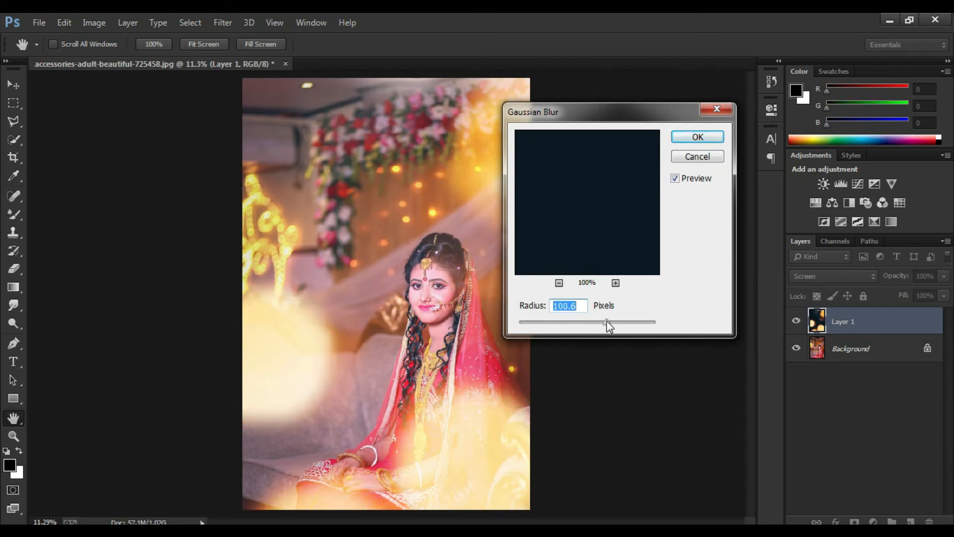
{"action": "left_click", "coordinate": [556, 323]}
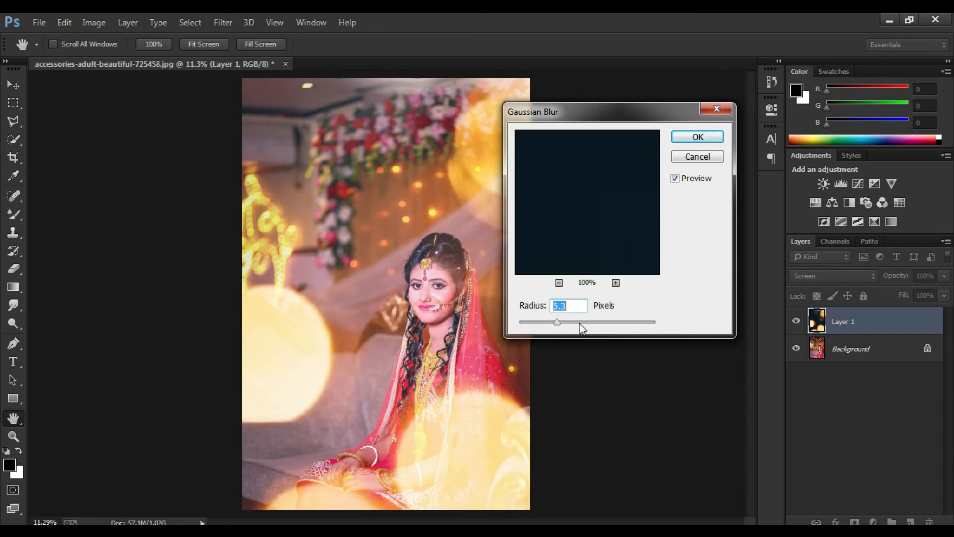
{"action": "left_click", "coordinate": [701, 137]}
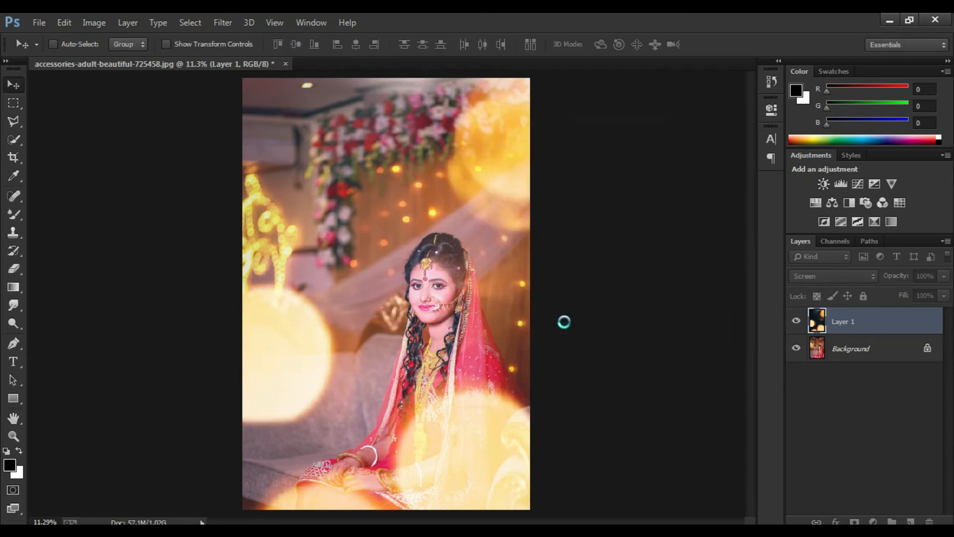
Step: Merge the visible bokeh and portrait layers and check the merged image
{"action": "left_click", "coordinate": [946, 245]}
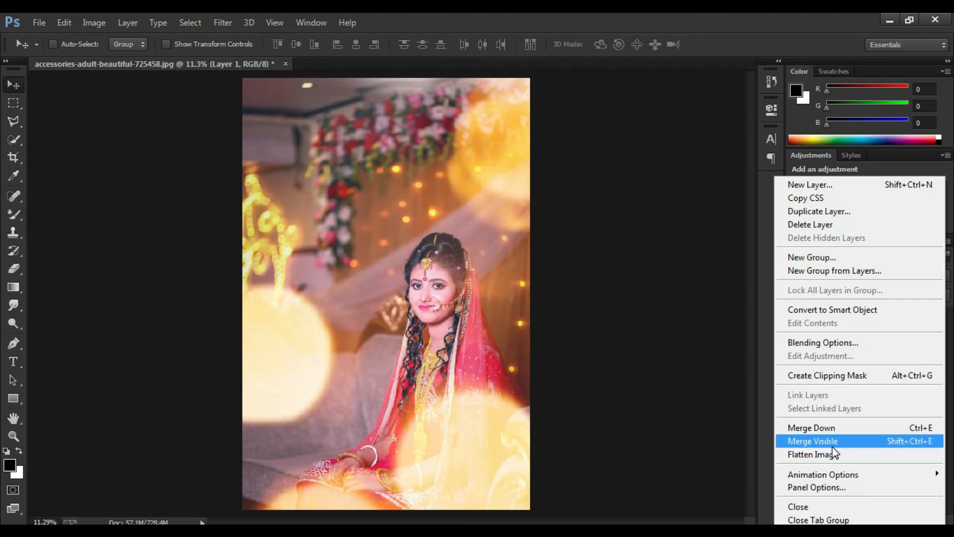
{"action": "left_click", "coordinate": [831, 443]}
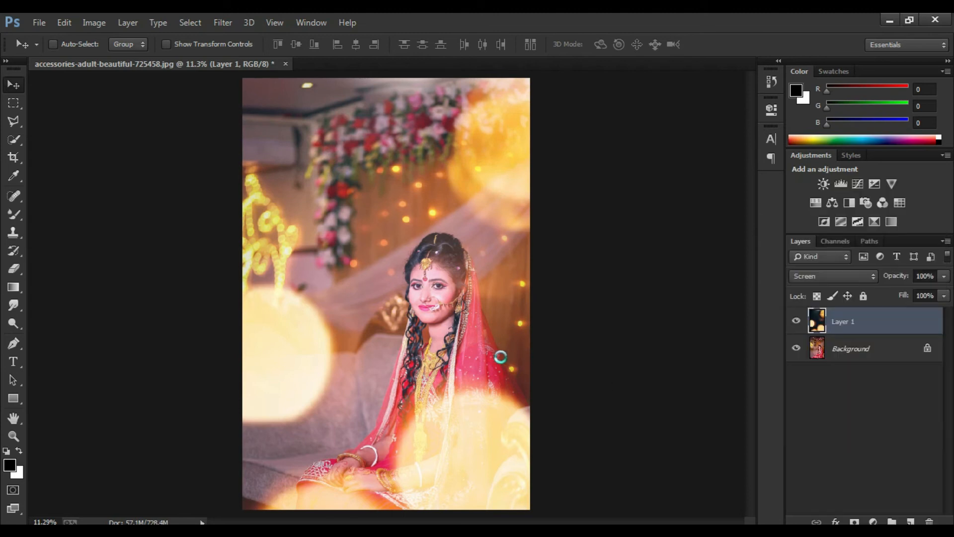
{"action": "left_click", "coordinate": [21, 440]}
{"action": "left_click_drag", "start_coordinate": [351, 221], "coordinate": [474, 392]}
{"action": "left_click", "coordinate": [398, 47]}
Step: Duplicate the merged layer and, in the Camera Raw Filter, set Reds saturation to +8 and the post-crop vignette amount to -5
{"action": "key", "text": "ctrl+j"}
{"action": "left_click", "coordinate": [224, 22]}
{"action": "left_click", "coordinate": [240, 102]}
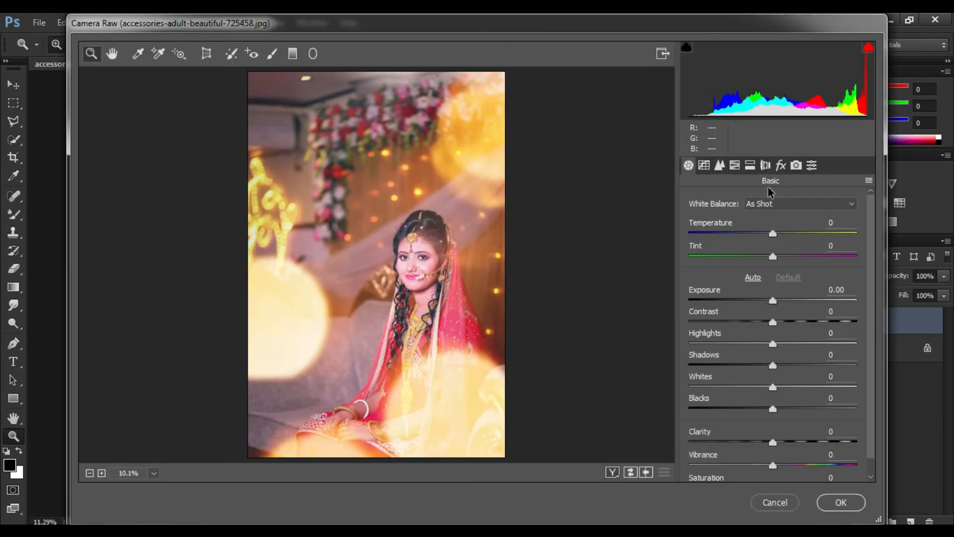
{"action": "left_click", "coordinate": [735, 167]}
{"action": "mouse_move", "coordinate": [776, 267]}
{"action": "left_mouse_down"}
{"action": "mouse_move", "coordinate": [801, 269]}
{"action": "mouse_move", "coordinate": [784, 269]}
{"action": "left_mouse_up"}
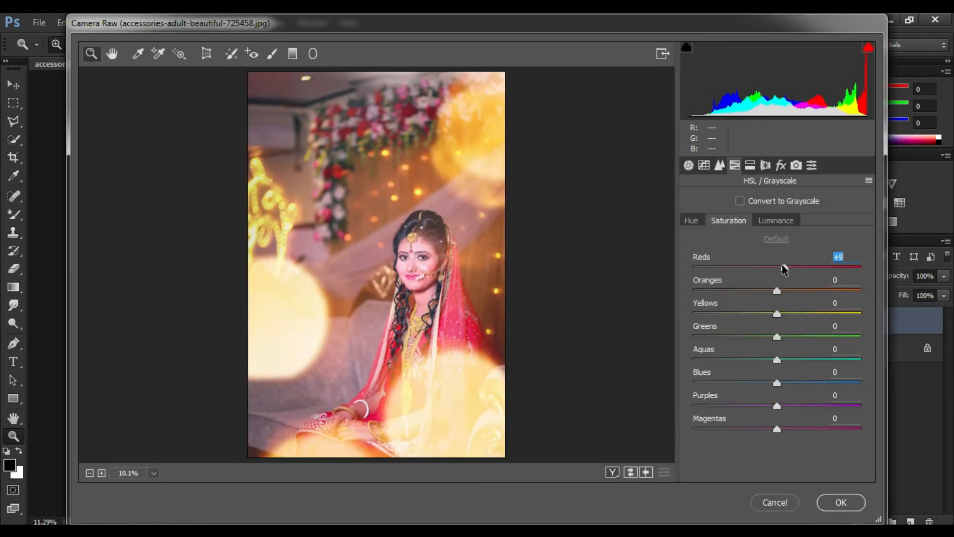
{"action": "left_click", "coordinate": [780, 165]}
{"action": "mouse_move", "coordinate": [792, 390]}
{"action": "left_mouse_down"}
{"action": "mouse_move", "coordinate": [777, 385]}
{"action": "mouse_move", "coordinate": [788, 377]}
{"action": "left_mouse_up"}
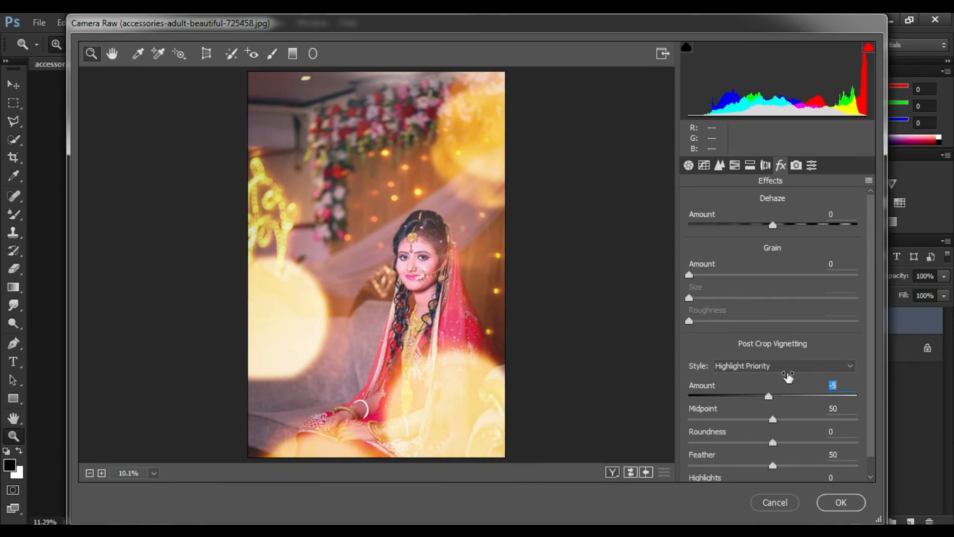
Step: Apply split toning with Highlights at Hue 41, Saturation 23 and Shadows at Hue 245, Saturation 10, and accept the Camera Raw edits
{"action": "left_click", "coordinate": [734, 166]}
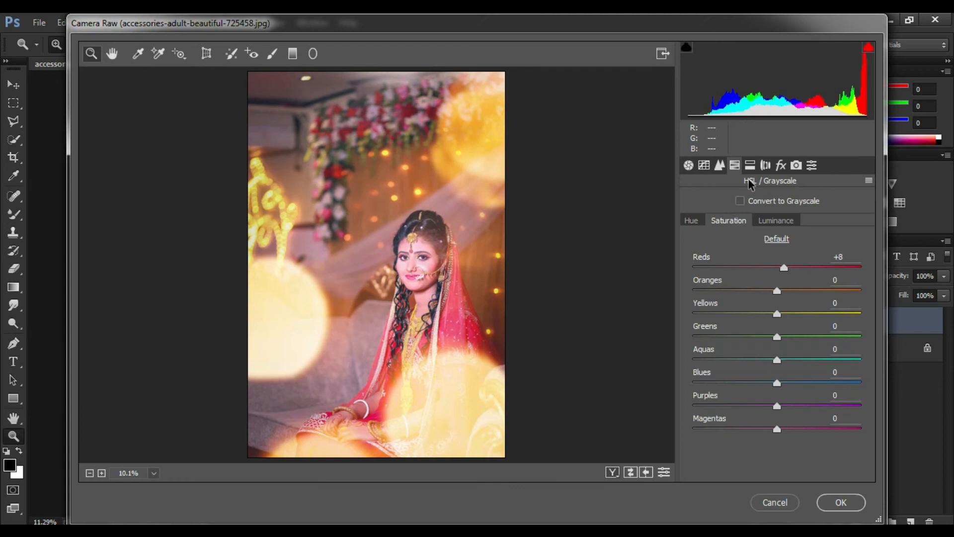
{"action": "left_click", "coordinate": [750, 166]}
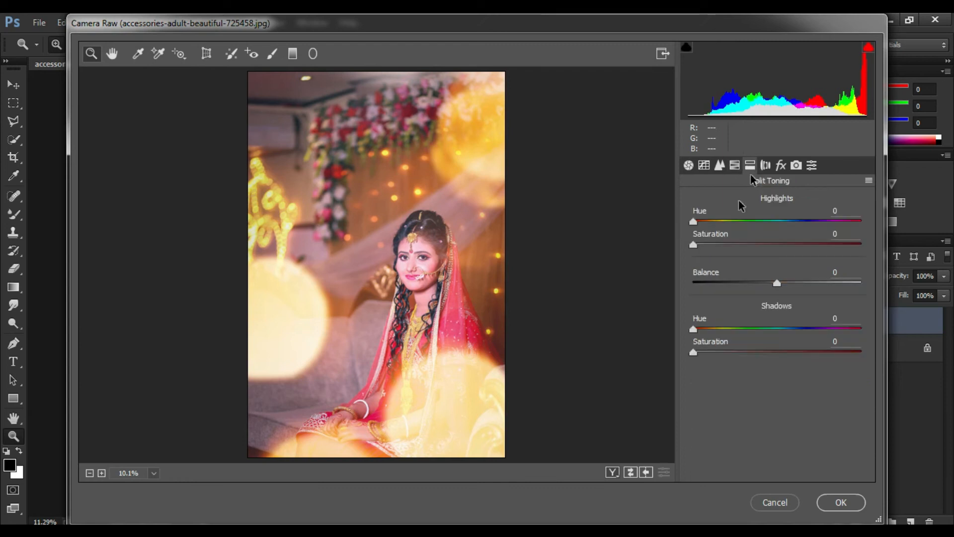
{"action": "left_click_drag", "start_coordinate": [702, 226], "coordinate": [724, 242]}
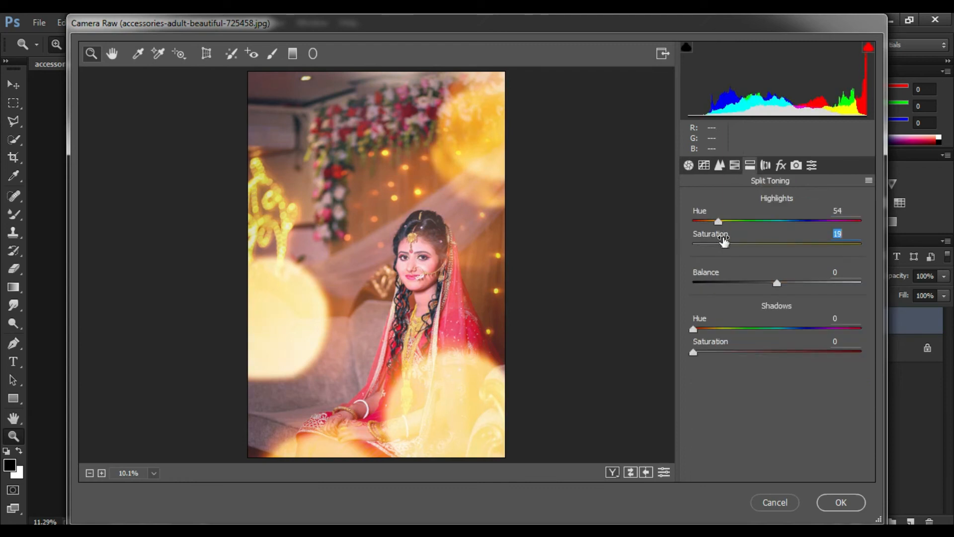
{"action": "left_click_drag", "start_coordinate": [714, 329], "coordinate": [755, 347]}
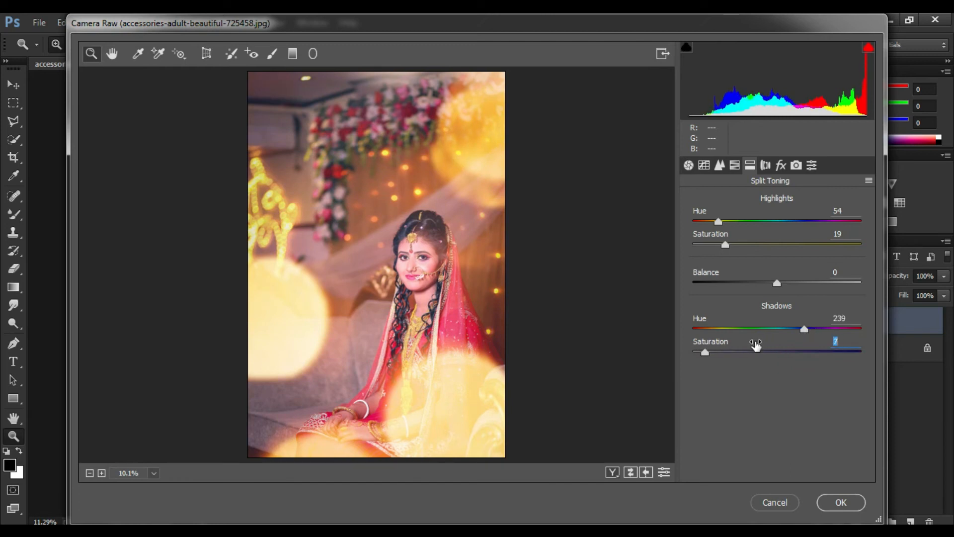
{"action": "left_click_drag", "start_coordinate": [719, 221], "coordinate": [733, 235]}
{"action": "left_click_drag", "start_coordinate": [806, 332], "coordinate": [800, 332]}
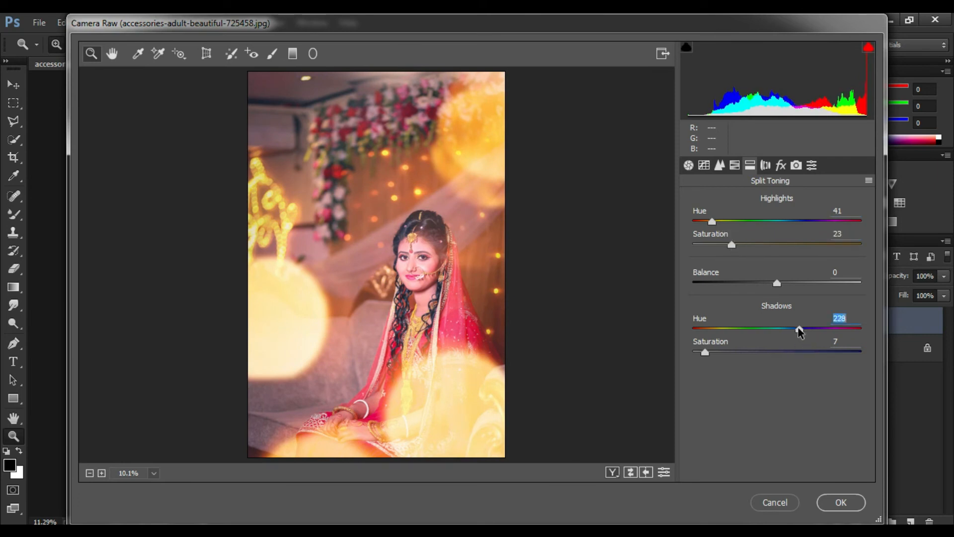
{"action": "left_click_drag", "start_coordinate": [743, 342], "coordinate": [744, 342]}
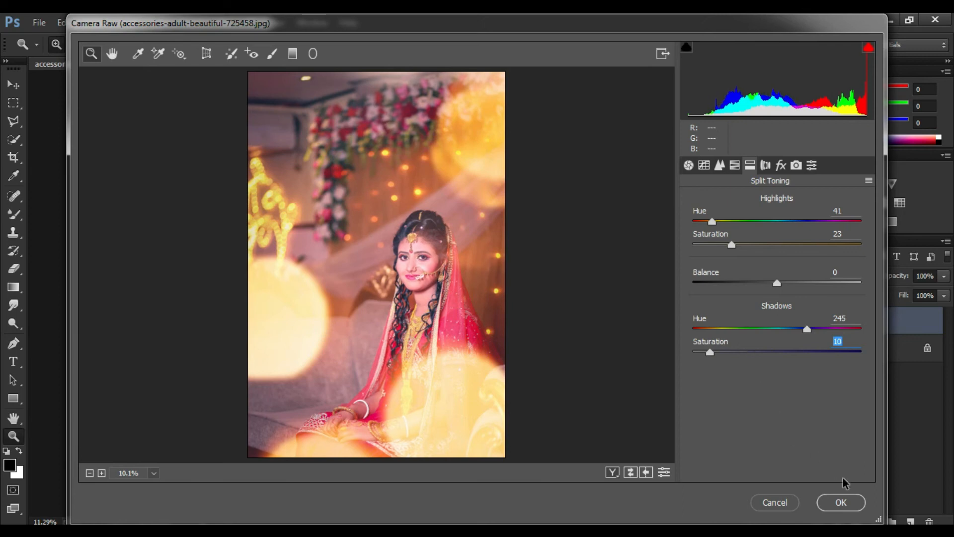
{"action": "left_click", "coordinate": [841, 502]}
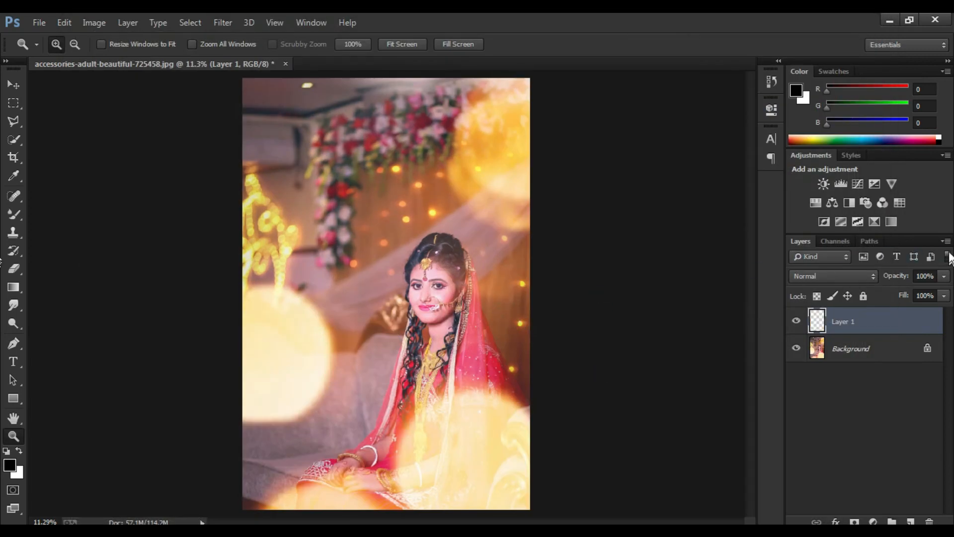
Step: Merge the toned layer with the background and add a new empty layer
{"action": "right_click", "coordinate": [844, 321]}
{"action": "left_click", "coordinate": [820, 442]}
{"action": "left_click", "coordinate": [910, 521]}
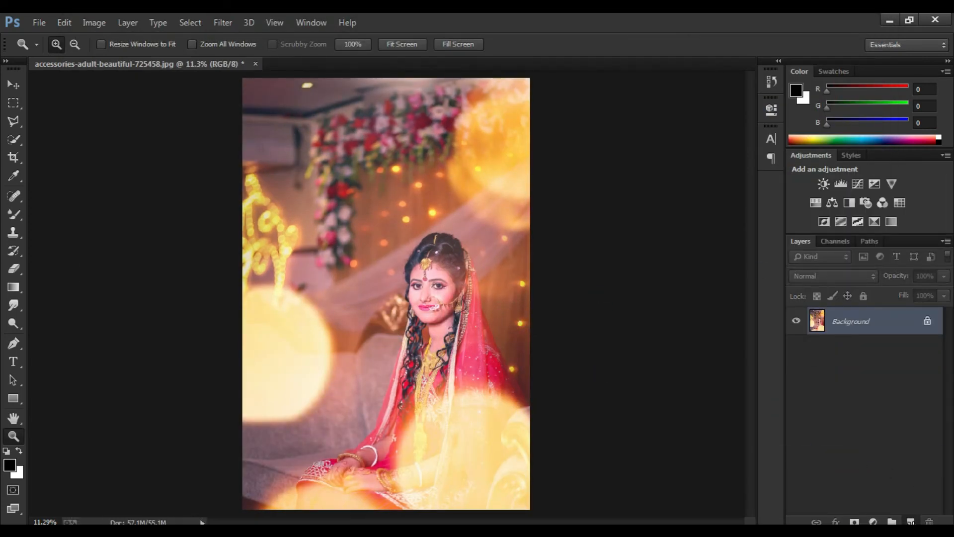
Step: Paint a soft light blue glow (RGB 119, 197, 223) over the background flowers with a 3600 px brush
{"action": "left_click", "coordinate": [13, 214]}
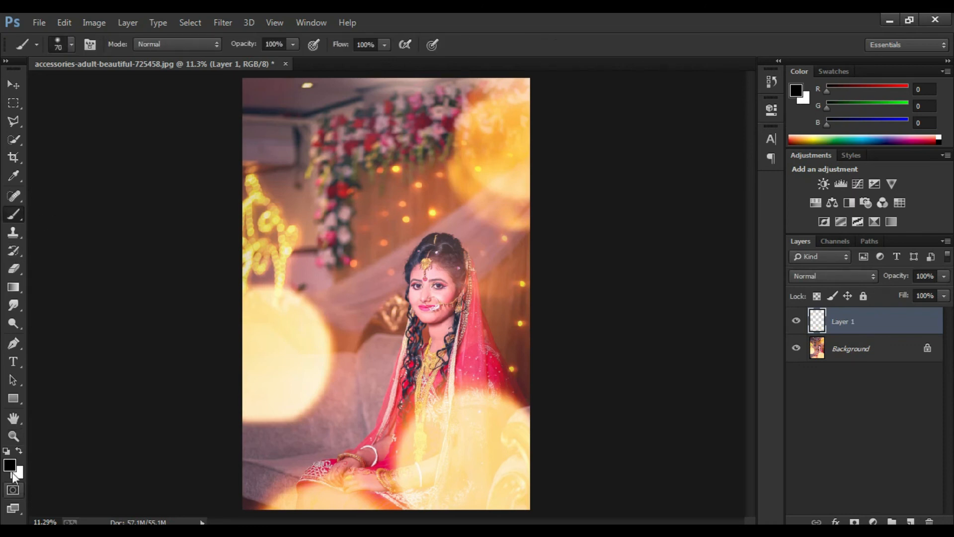
{"action": "left_click", "coordinate": [10, 465]}
{"action": "left_click", "coordinate": [768, 362]}
{"action": "mouse_move", "coordinate": [727, 341]}
{"action": "left_mouse_down"}
{"action": "mouse_move", "coordinate": [660, 347]}
{"action": "mouse_move", "coordinate": [692, 379]}
{"action": "mouse_move", "coordinate": [656, 304]}
{"action": "left_mouse_up"}
{"action": "left_click", "coordinate": [882, 274]}
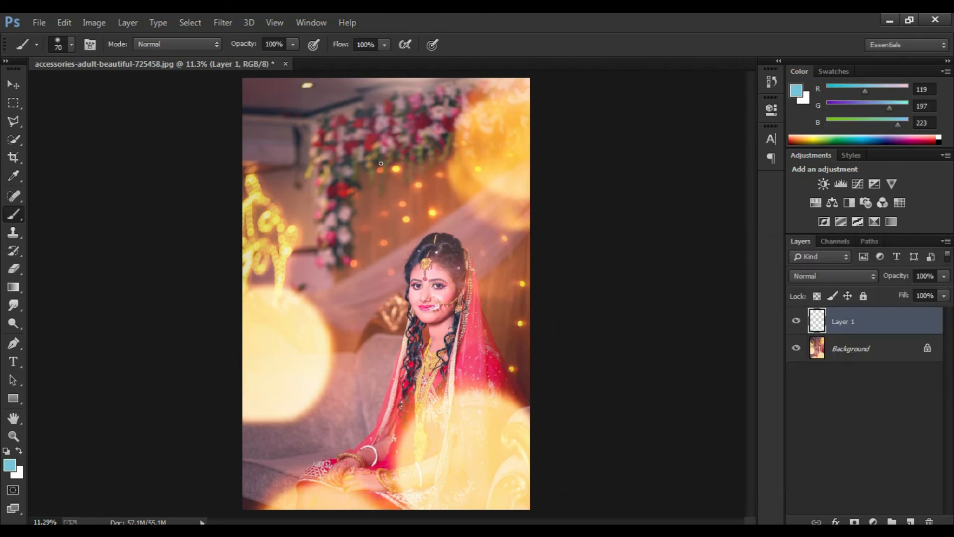
{"action": "key", "text": "bracketright"}
{"action": "key", "text": "bracketright"}
{"action": "key", "text": "bracketright"}
{"action": "key", "text": "bracketright"}
{"action": "key", "text": "bracketright"}
{"action": "key", "text": "bracketright"}
{"action": "key", "text": "bracketright"}
{"action": "key", "text": "bracketright"}
{"action": "key", "text": "bracketright"}
{"action": "key", "text": "bracketright"}
{"action": "key", "text": "bracketright"}
{"action": "key", "text": "bracketright"}
{"action": "key", "text": "bracketright"}
{"action": "key", "text": "bracketright"}
{"action": "key", "text": "bracketright"}
{"action": "key", "text": "bracketright"}
{"action": "key", "text": "bracketright"}
{"action": "key", "text": "bracketright"}
{"action": "key", "text": "bracketright"}
{"action": "key", "text": "bracketright"}
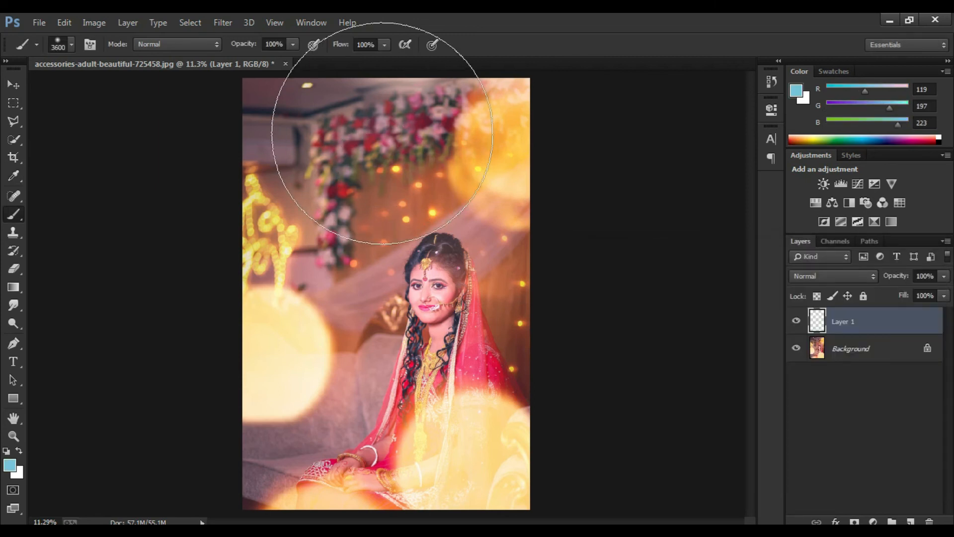
Step: Set the blue glow layer's blend mode to Screen and nudge the glow slightly upward
{"action": "left_click", "coordinate": [809, 271]}
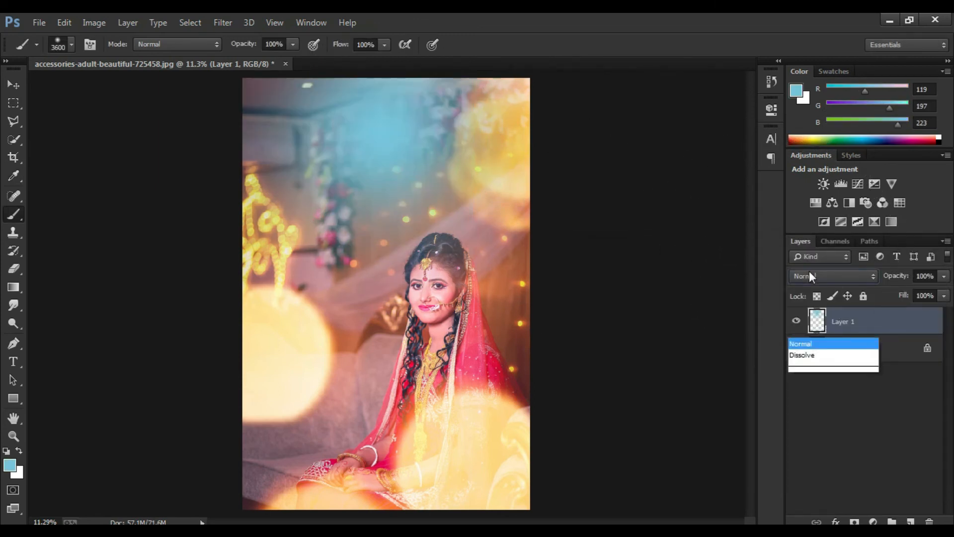
{"action": "left_click", "coordinate": [810, 131]}
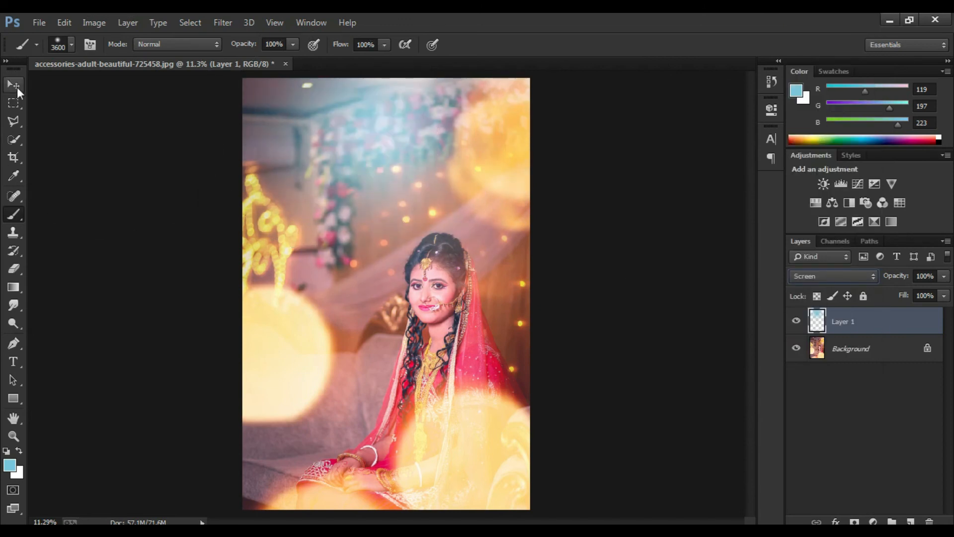
{"action": "key", "text": "v"}
{"action": "left_click", "coordinate": [434, 148]}
{"action": "mouse_move", "coordinate": [434, 148]}
{"action": "left_mouse_down"}
{"action": "mouse_move", "coordinate": [447, 132]}
{"action": "mouse_move", "coordinate": [432, 140]}
{"action": "left_mouse_up"}
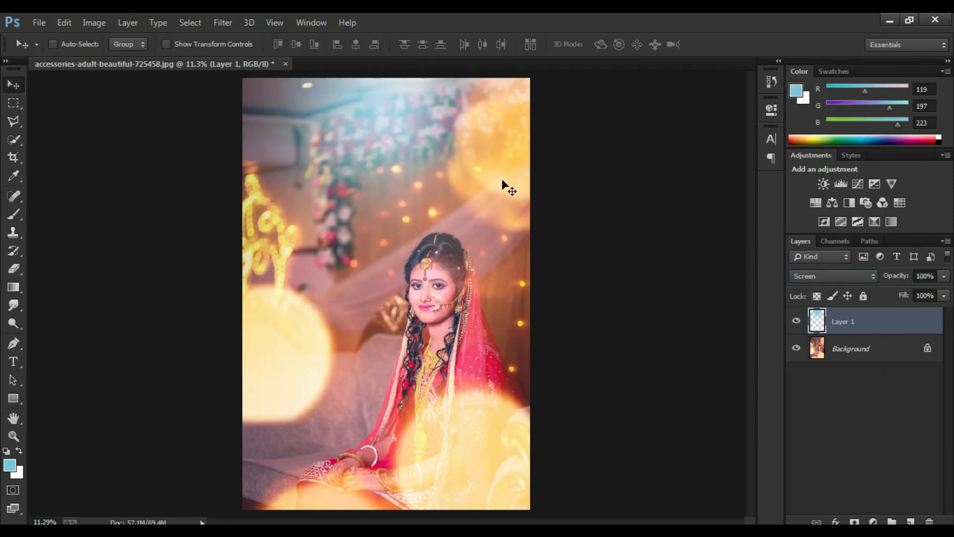
Step: Enlarge the blue glow with Free Transform to about 150% width and 112% height and position it over the upper background
{"action": "key", "text": "ctrl+t"}
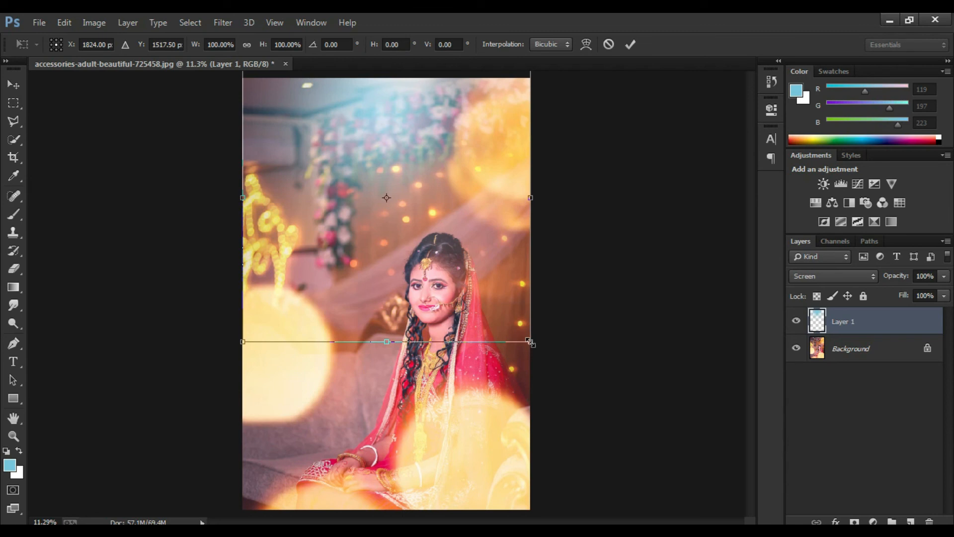
{"action": "left_click_drag", "start_coordinate": [386, 342], "coordinate": [388, 380]}
{"action": "left_click_drag", "start_coordinate": [532, 215], "coordinate": [669, 212]}
{"action": "mouse_move", "coordinate": [500, 219]}
{"action": "left_mouse_down"}
{"action": "mouse_move", "coordinate": [479, 214]}
{"action": "mouse_move", "coordinate": [494, 219]}
{"action": "left_mouse_up"}
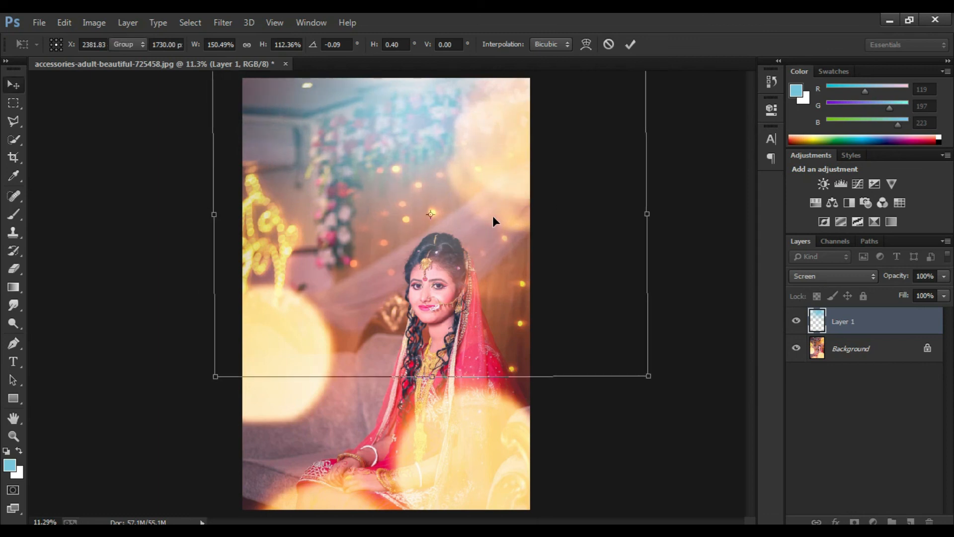
Step: Lower the blue glow layer's opacity and flatten the image into a single background layer
{"action": "left_click_drag", "start_coordinate": [901, 273], "coordinate": [875, 279]}
{"action": "left_click", "coordinate": [944, 241]}
{"action": "left_click", "coordinate": [831, 453]}
Step: Duplicate the flattened portrait onto a new layer and set the copy's blend mode to Overlay
{"action": "left_click", "coordinate": [7, 439]}
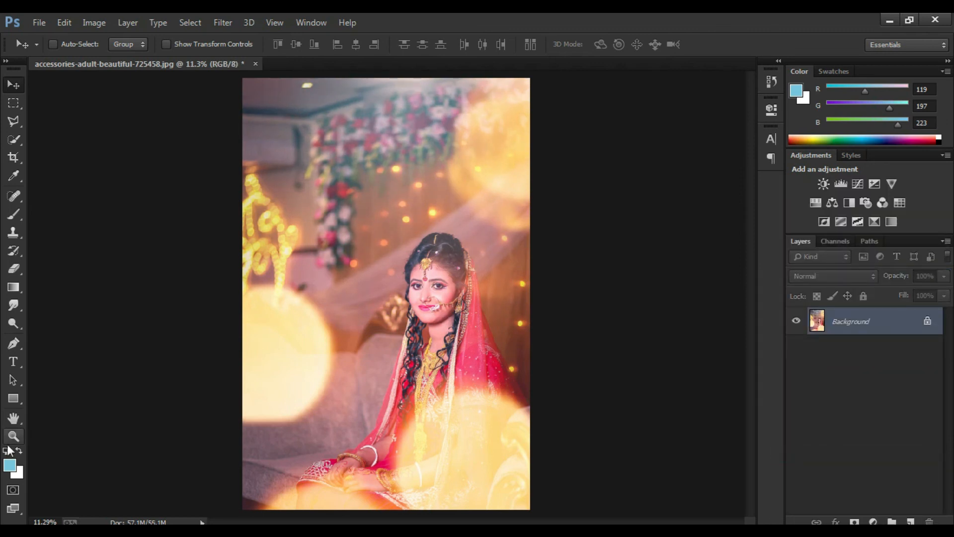
{"action": "left_click_drag", "start_coordinate": [377, 239], "coordinate": [498, 381]}
{"action": "key", "text": "ctrl+j"}
{"action": "left_click", "coordinate": [800, 277]}
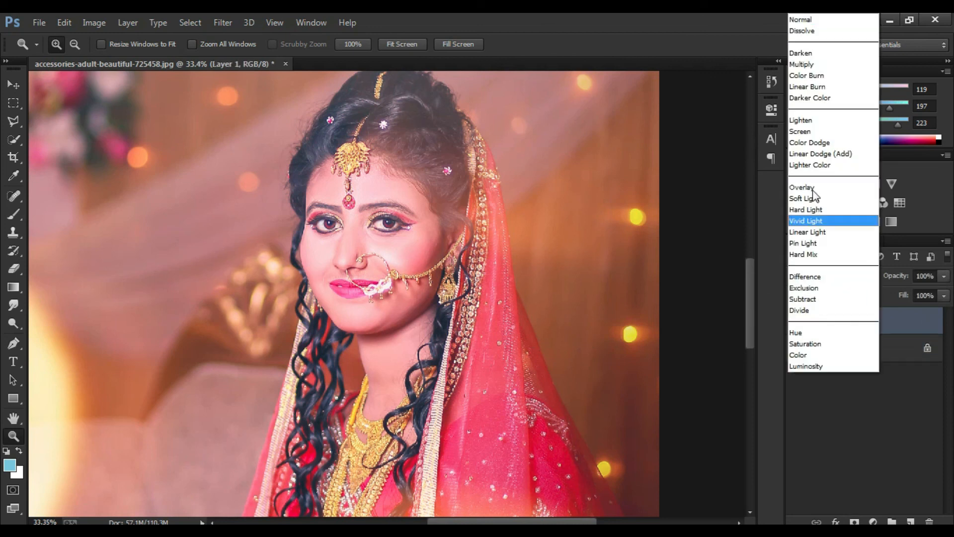
{"action": "left_click", "coordinate": [813, 186]}
Step: Sharpen the portrait by applying a High Pass filter with a 2-pixel radius to the Overlay layer
{"action": "left_click", "coordinate": [222, 23]}
{"action": "mouse_move", "coordinate": [383, 336]}
{"action": "left_click", "coordinate": [449, 351]}
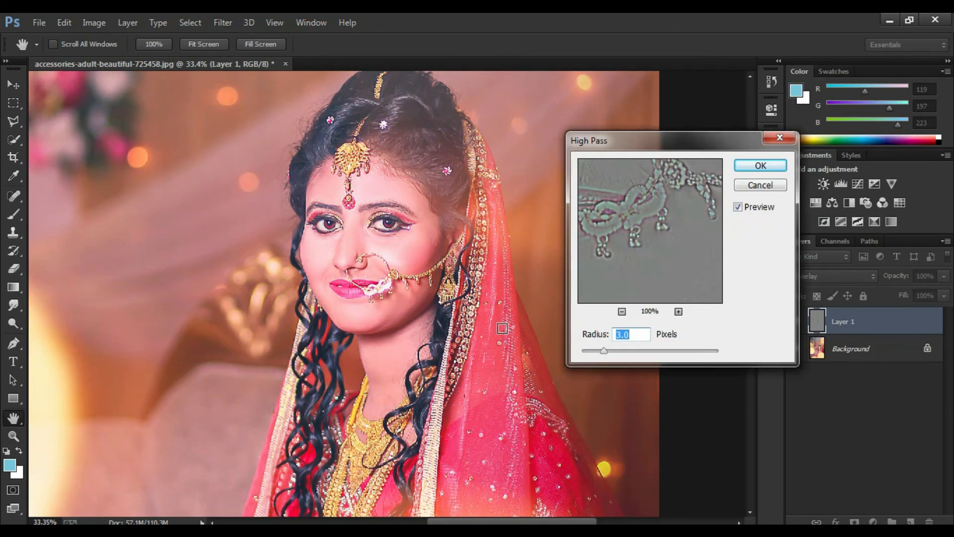
{"action": "type", "text": "2"}
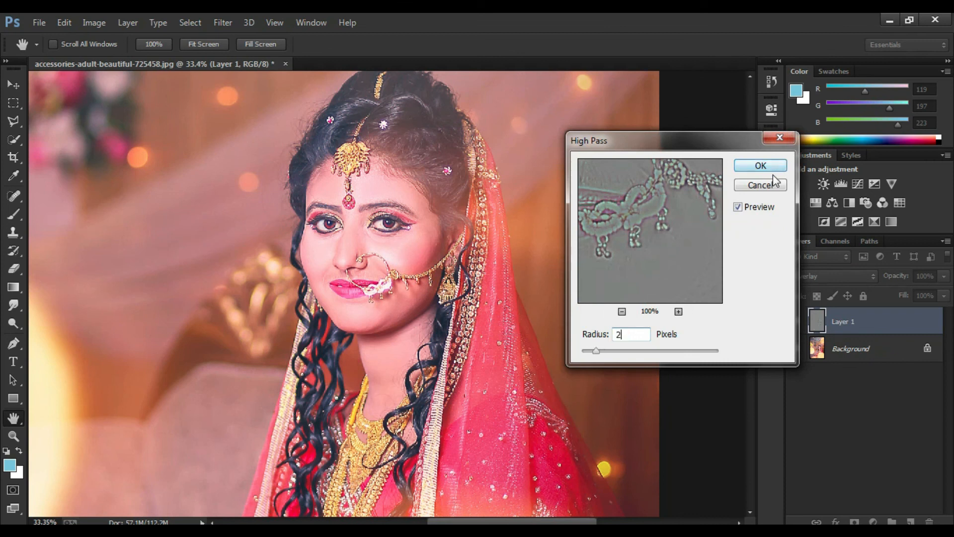
{"action": "left_click", "coordinate": [774, 170]}
Step: Duplicate the High Pass layer to strengthen the sharpening, inspect the bride's face, and open the layer commands
{"action": "left_click", "coordinate": [415, 49]}
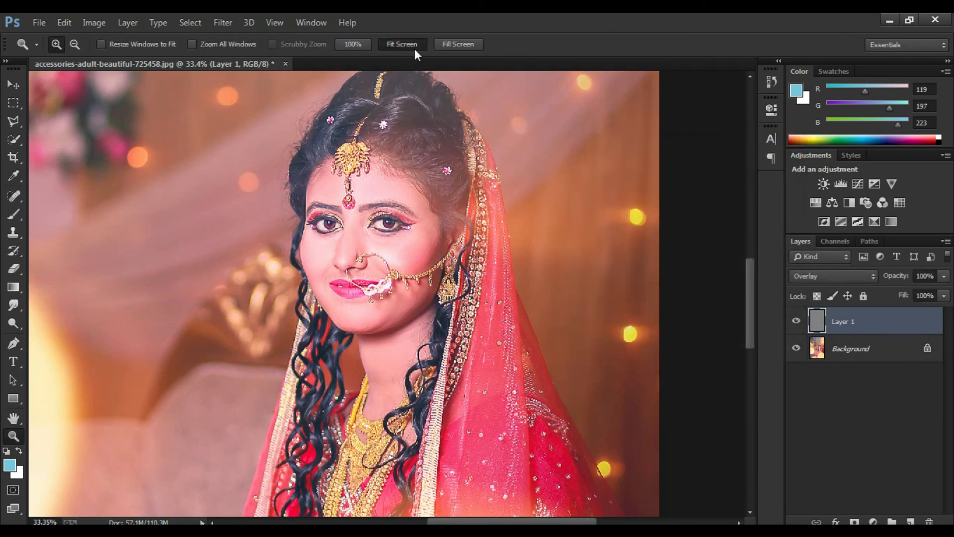
{"action": "scroll", "coordinate": [455, 331], "scroll_direction": "up", "scroll_amount": 5}
{"action": "left_click_drag", "start_coordinate": [439, 285], "coordinate": [430, 304]}
{"action": "left_click", "coordinate": [416, 49]}
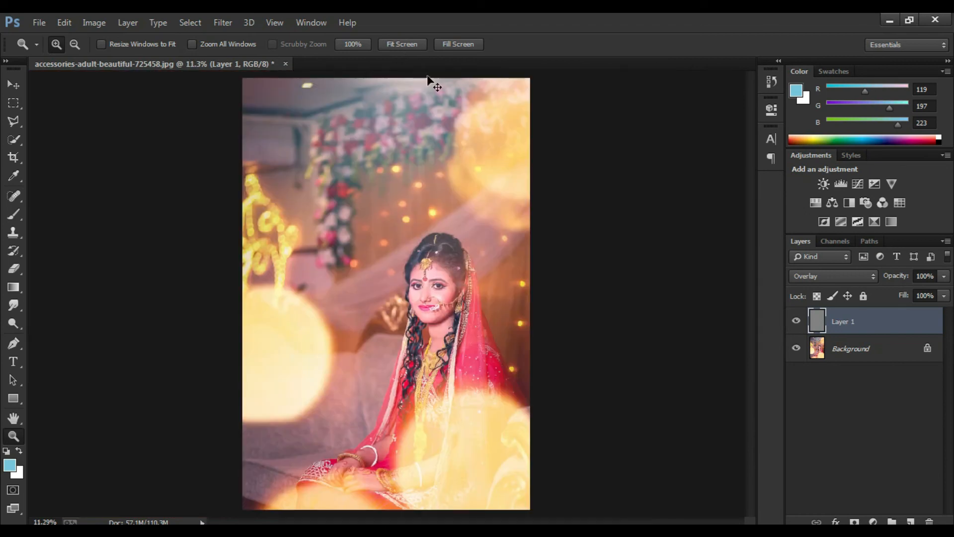
{"action": "key", "text": "ctrl+j"}
{"action": "scroll", "coordinate": [477, 344], "scroll_direction": "up", "scroll_amount": 5}
{"action": "left_click_drag", "start_coordinate": [477, 343], "coordinate": [486, 356]}
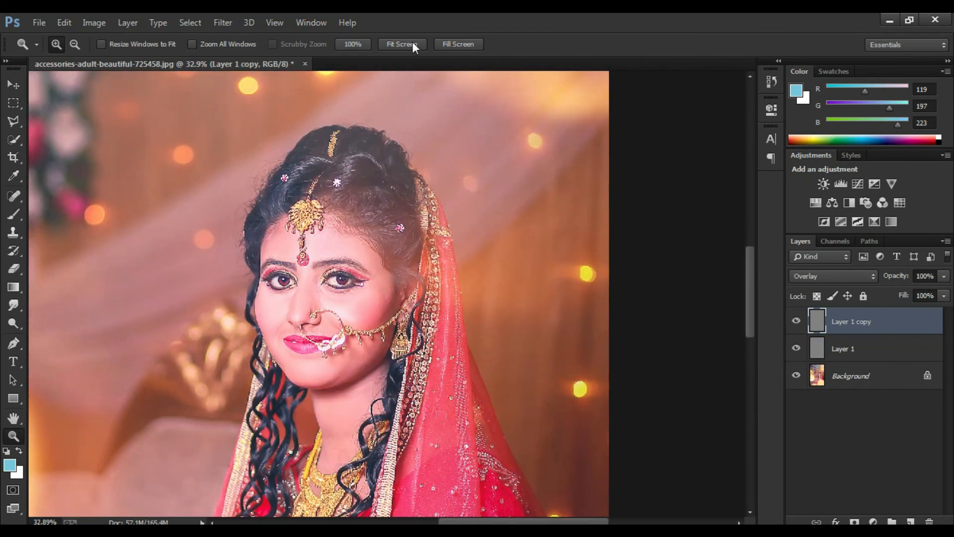
{"action": "left_click", "coordinate": [413, 47]}
{"action": "left_click", "coordinate": [944, 240]}
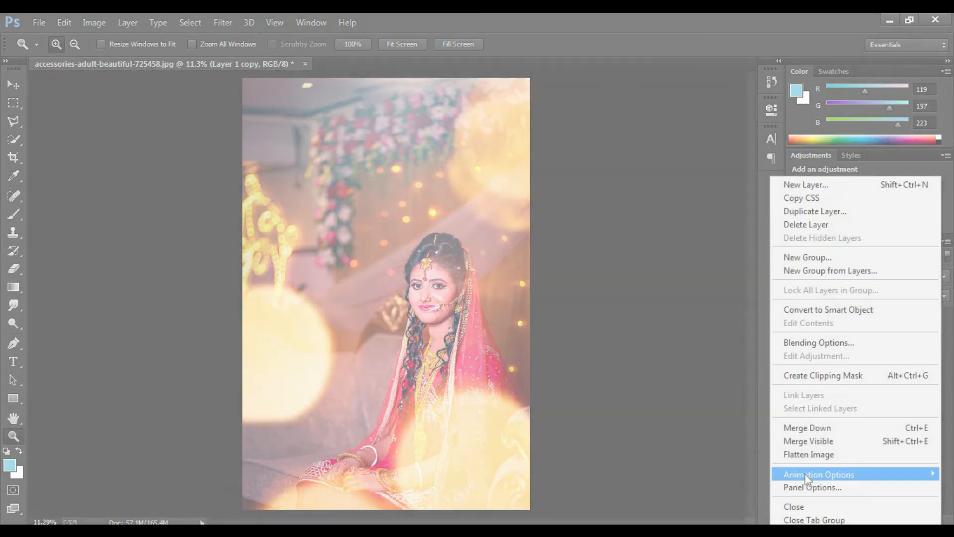